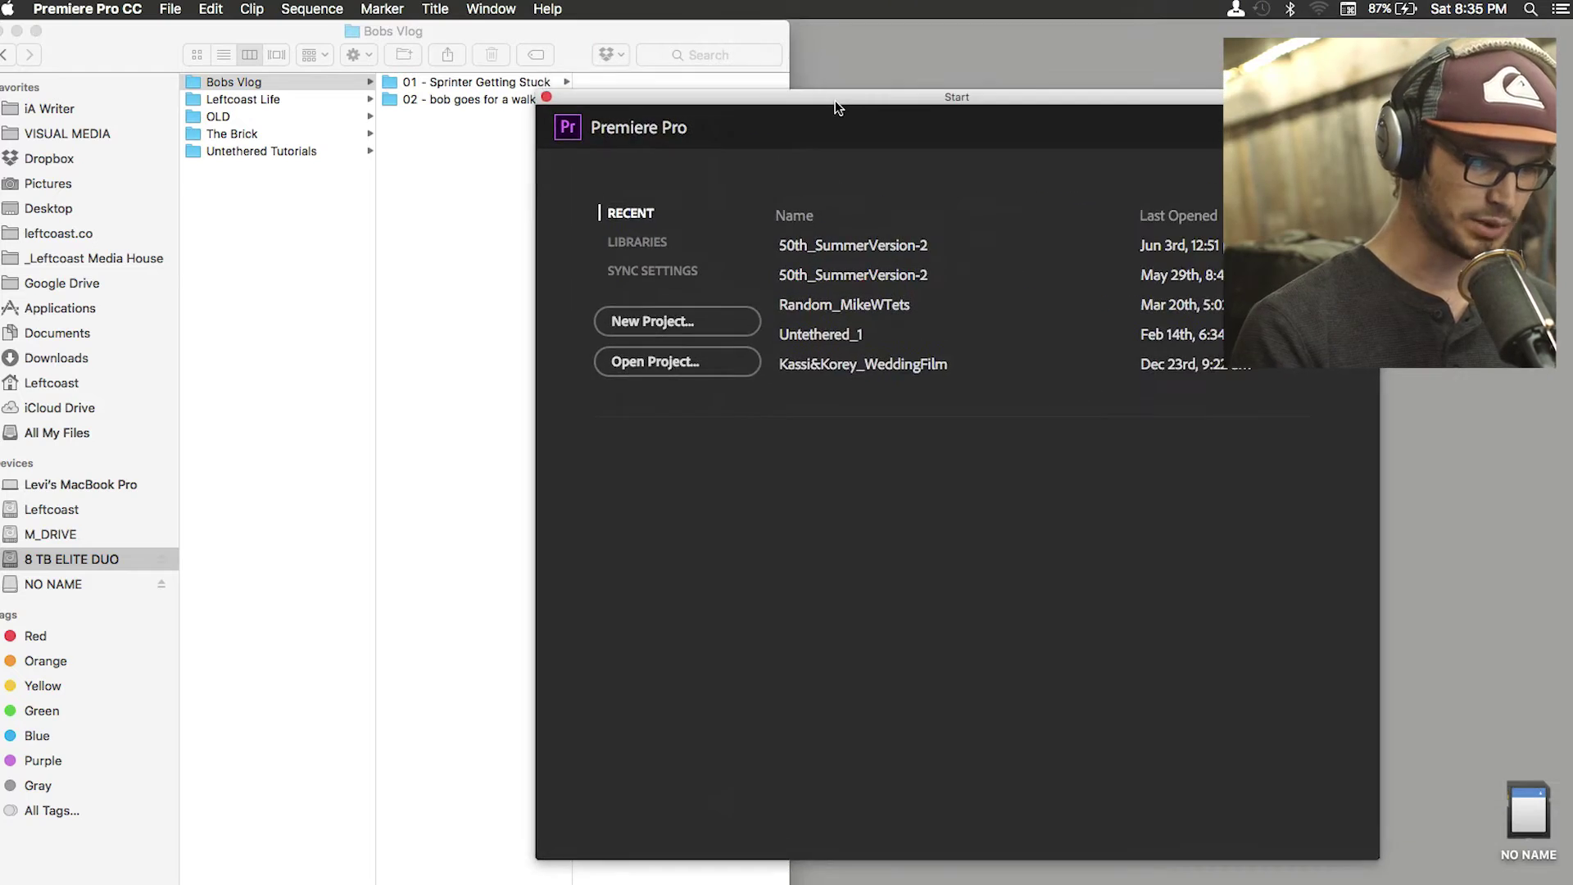
Start a new project and browse for its save location, bringing Finder forward.
{"action": "left_click", "coordinate": [687, 323]}
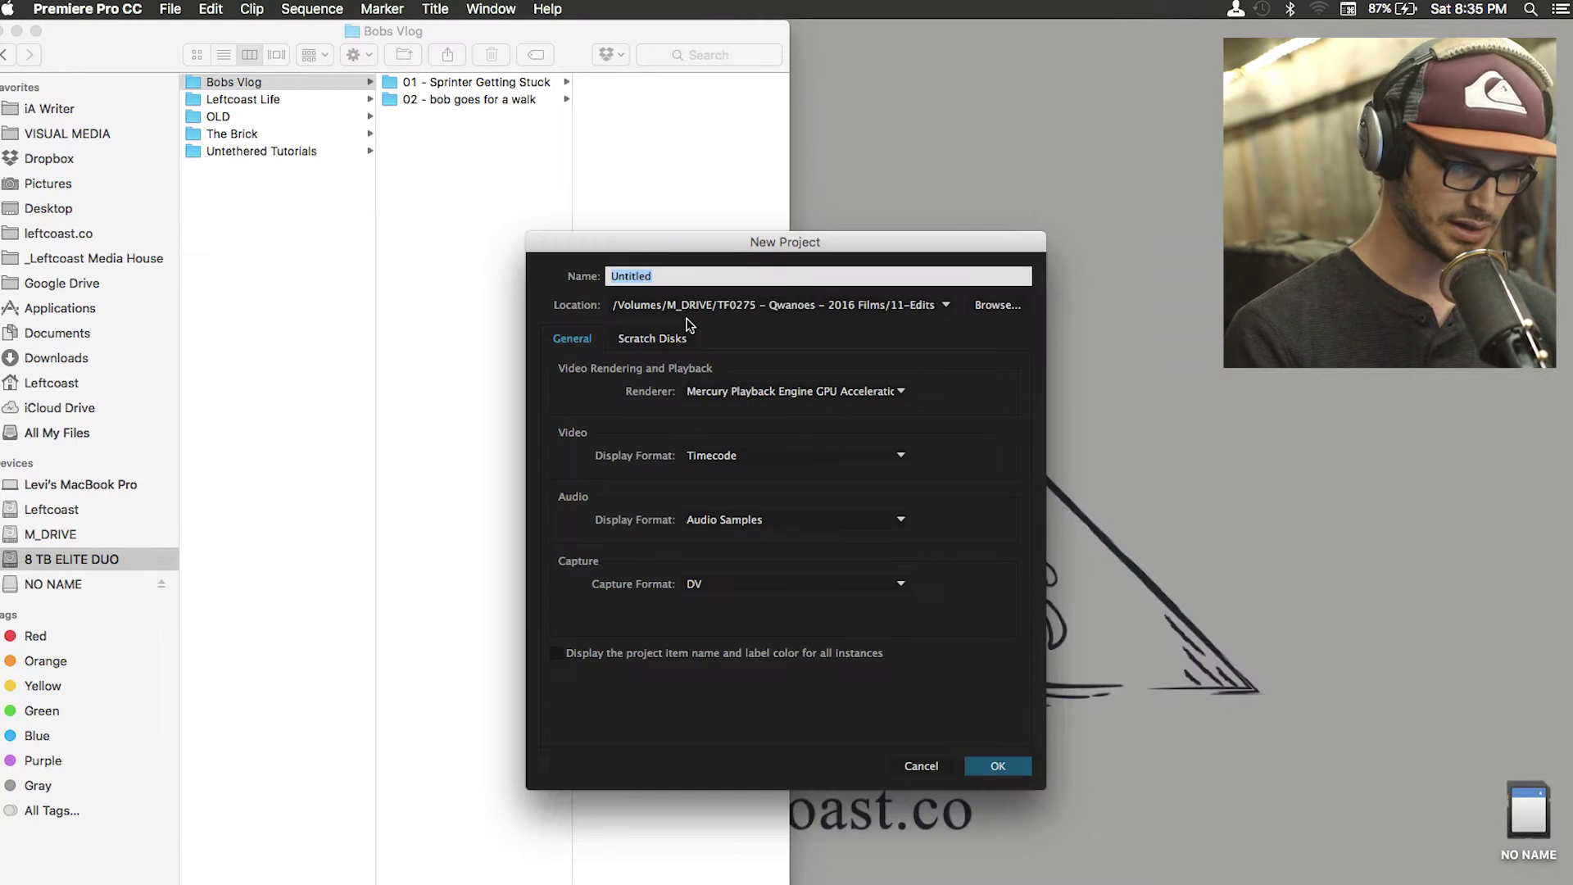
{"action": "left_click_drag", "start_coordinate": [738, 246], "coordinate": [791, 195]}
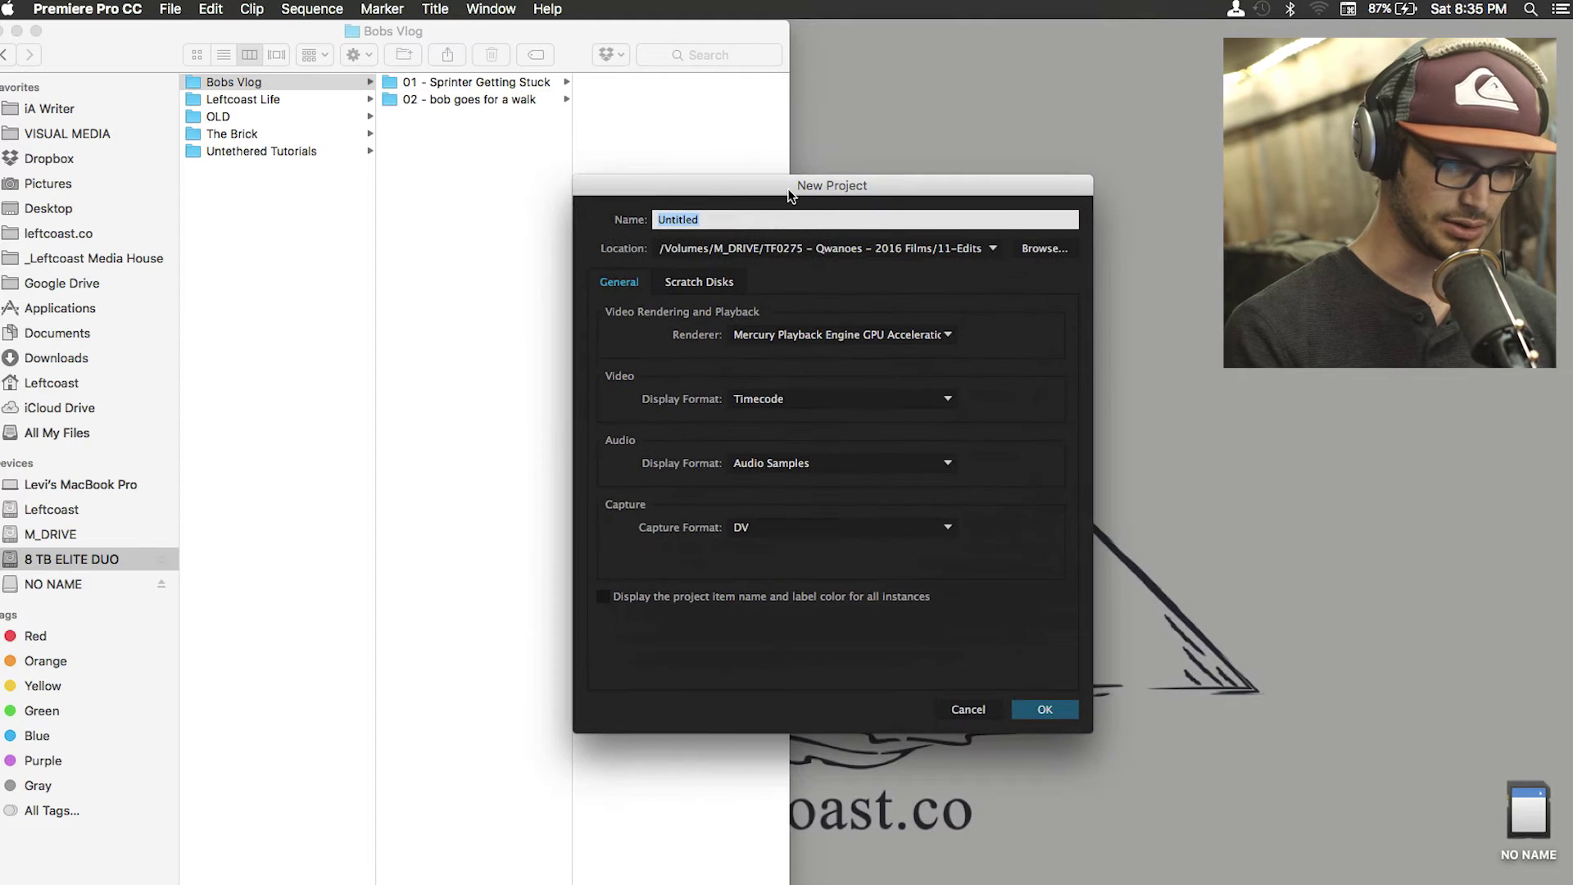
{"action": "left_click", "coordinate": [1047, 249]}
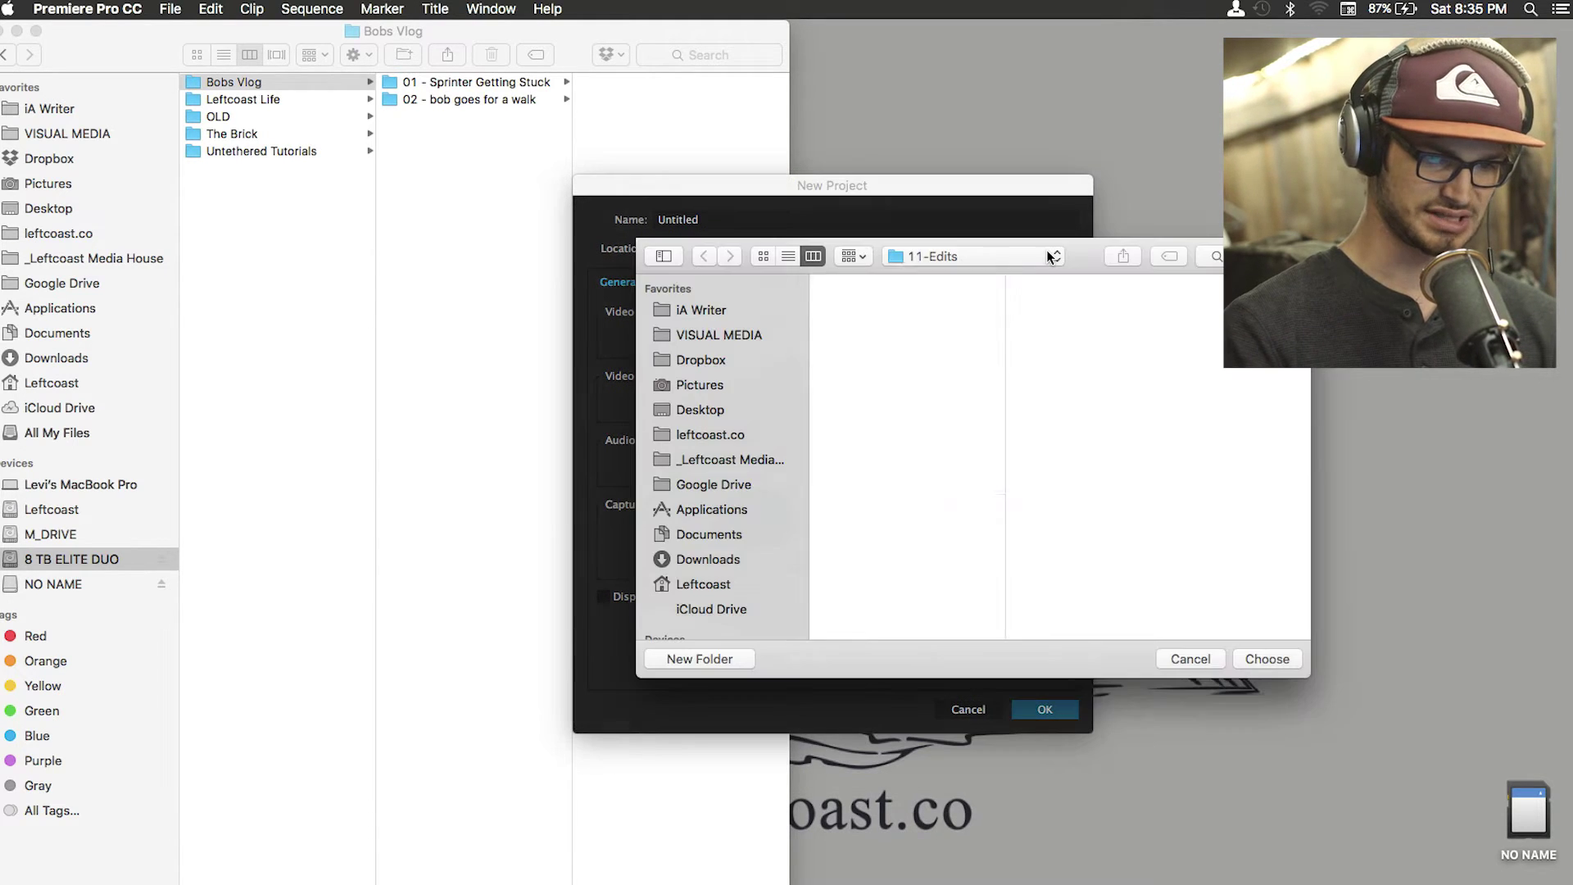
{"action": "left_click", "coordinate": [871, 256]}
{"action": "left_click", "coordinate": [907, 277]}
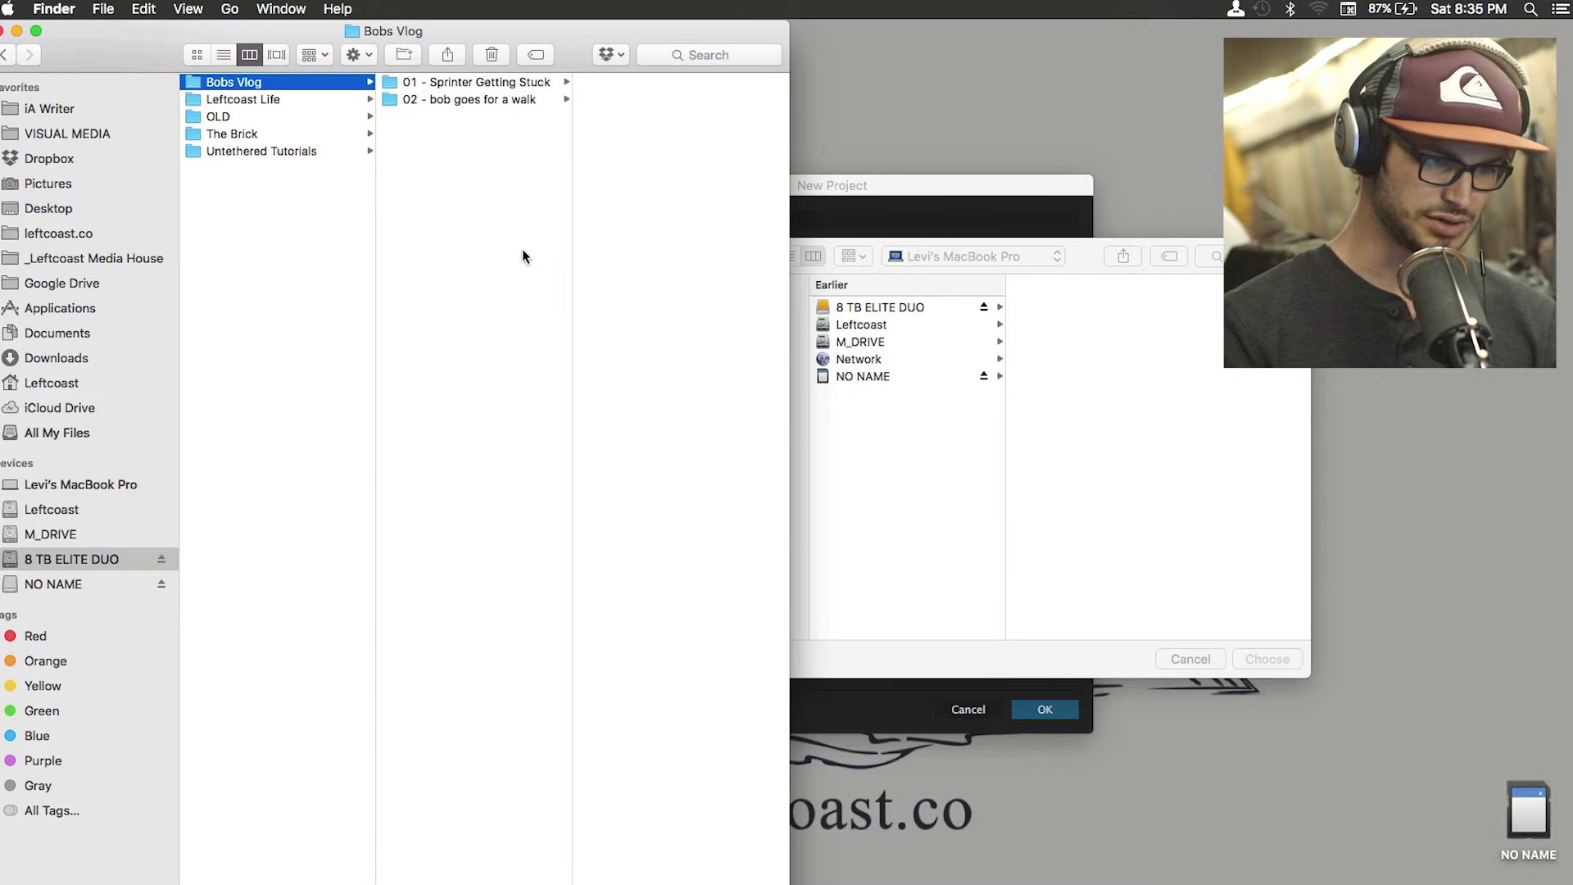
Create an 'Edits' folder inside Bobs Vlog and set it as the project location.
{"action": "right_click", "coordinate": [434, 180]}
{"action": "left_click", "coordinate": [441, 182]}
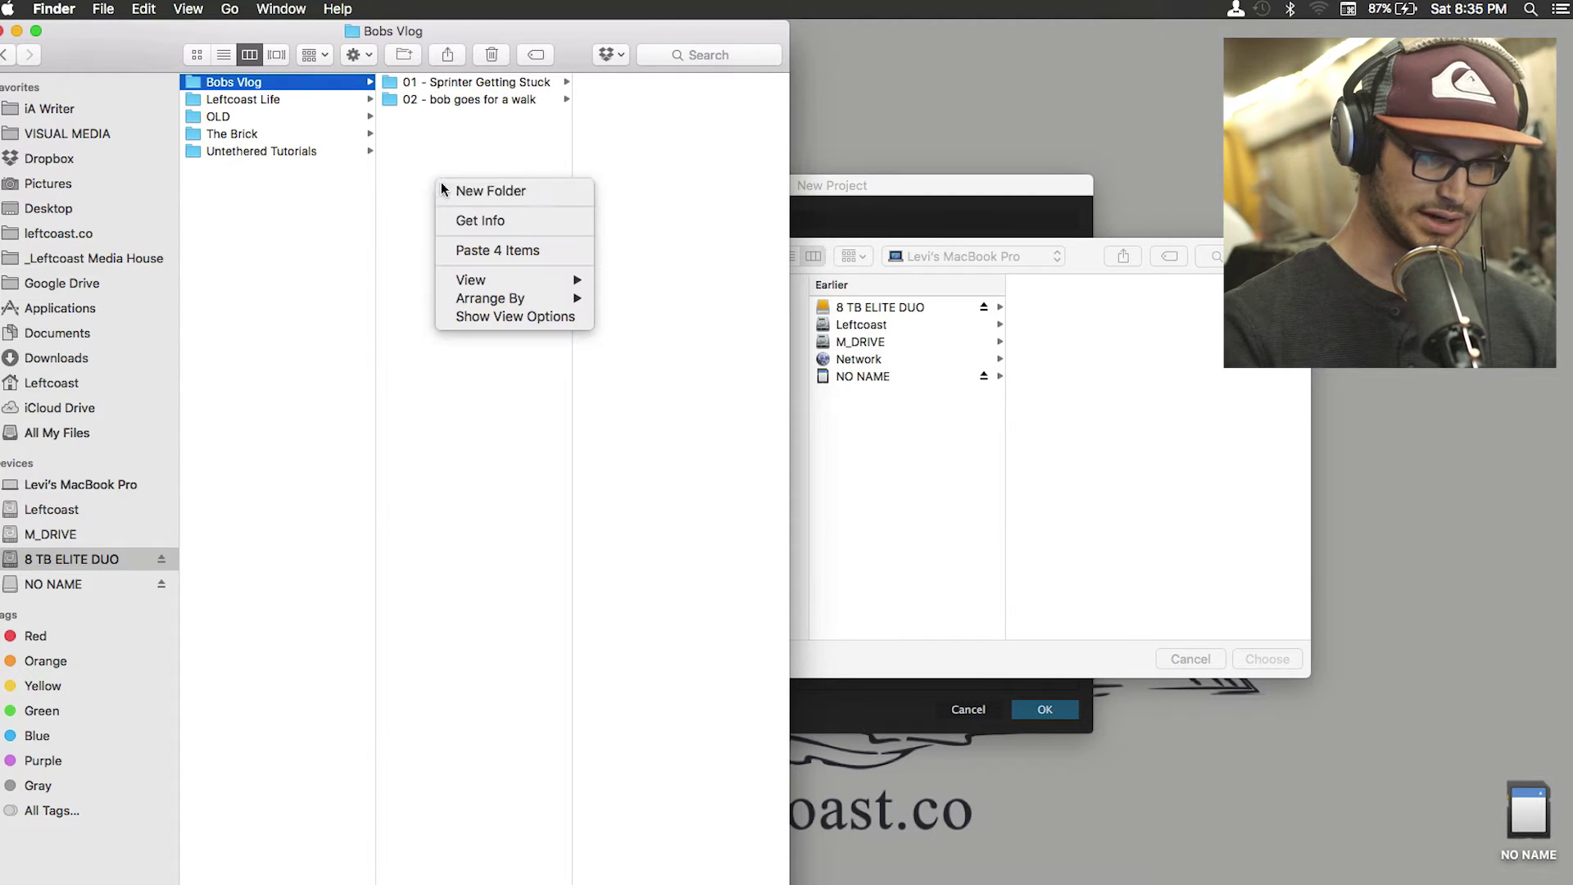
{"action": "type", "text": "Edits"}
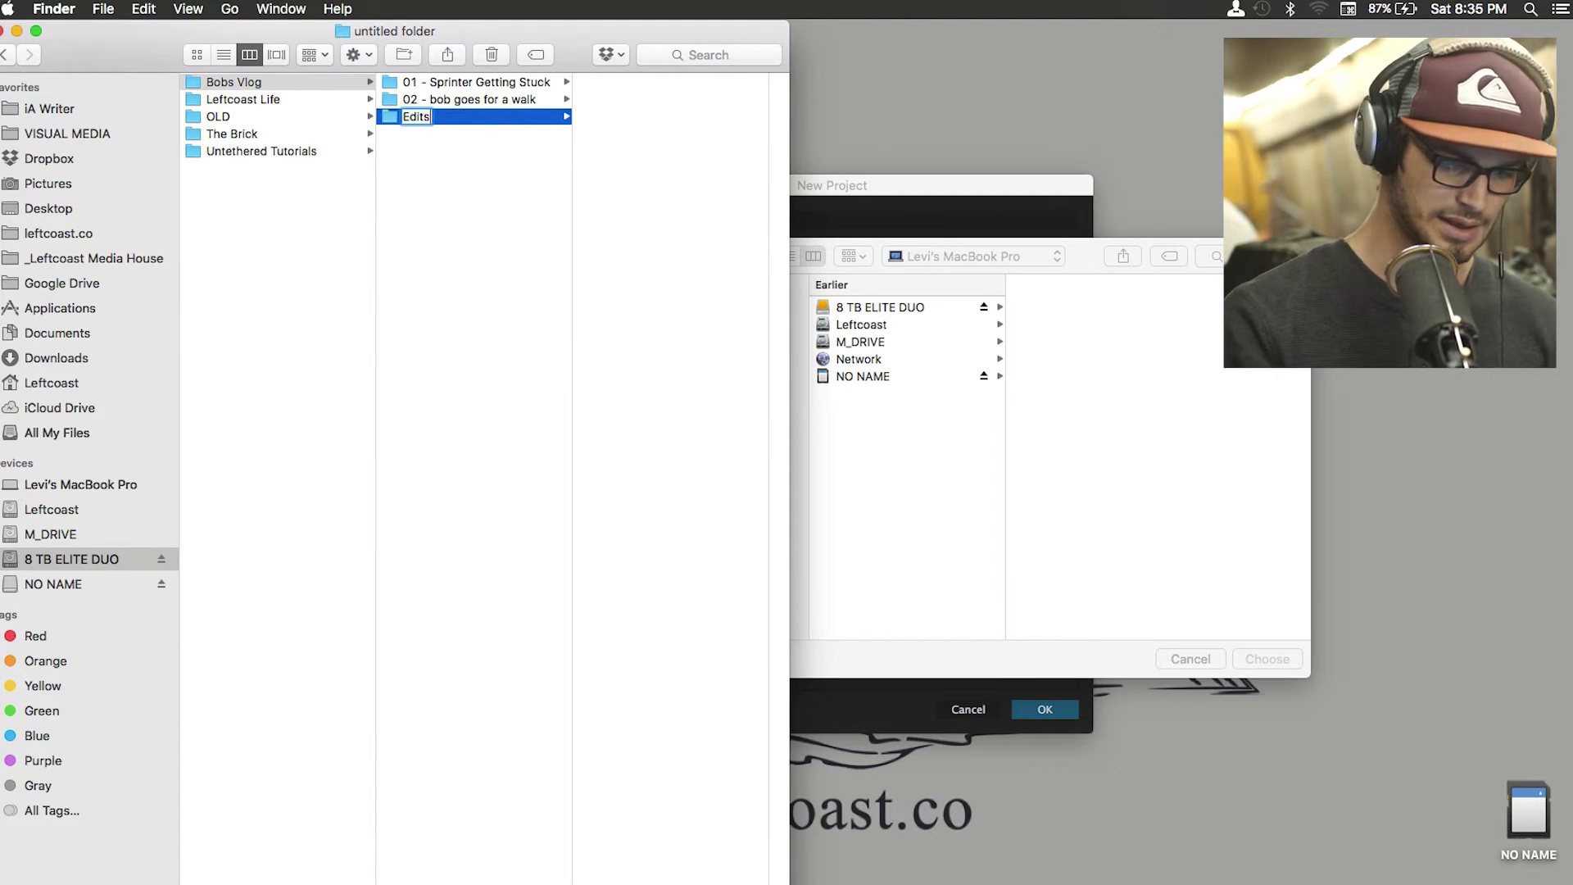
{"action": "key", "text": "Return"}
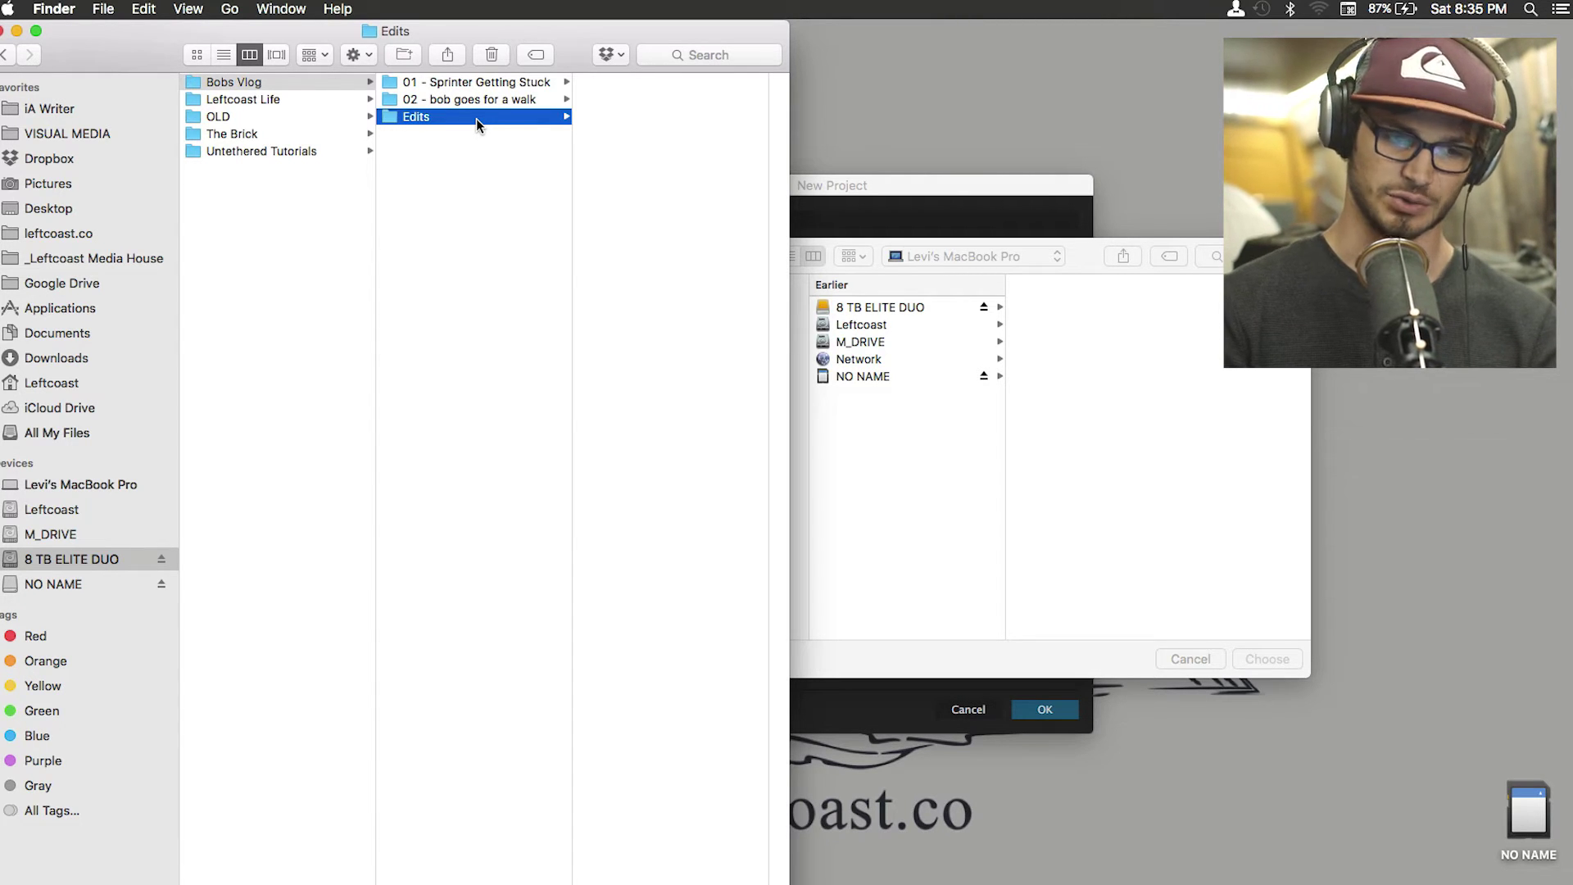
{"action": "left_click_drag", "start_coordinate": [476, 120], "coordinate": [959, 512]}
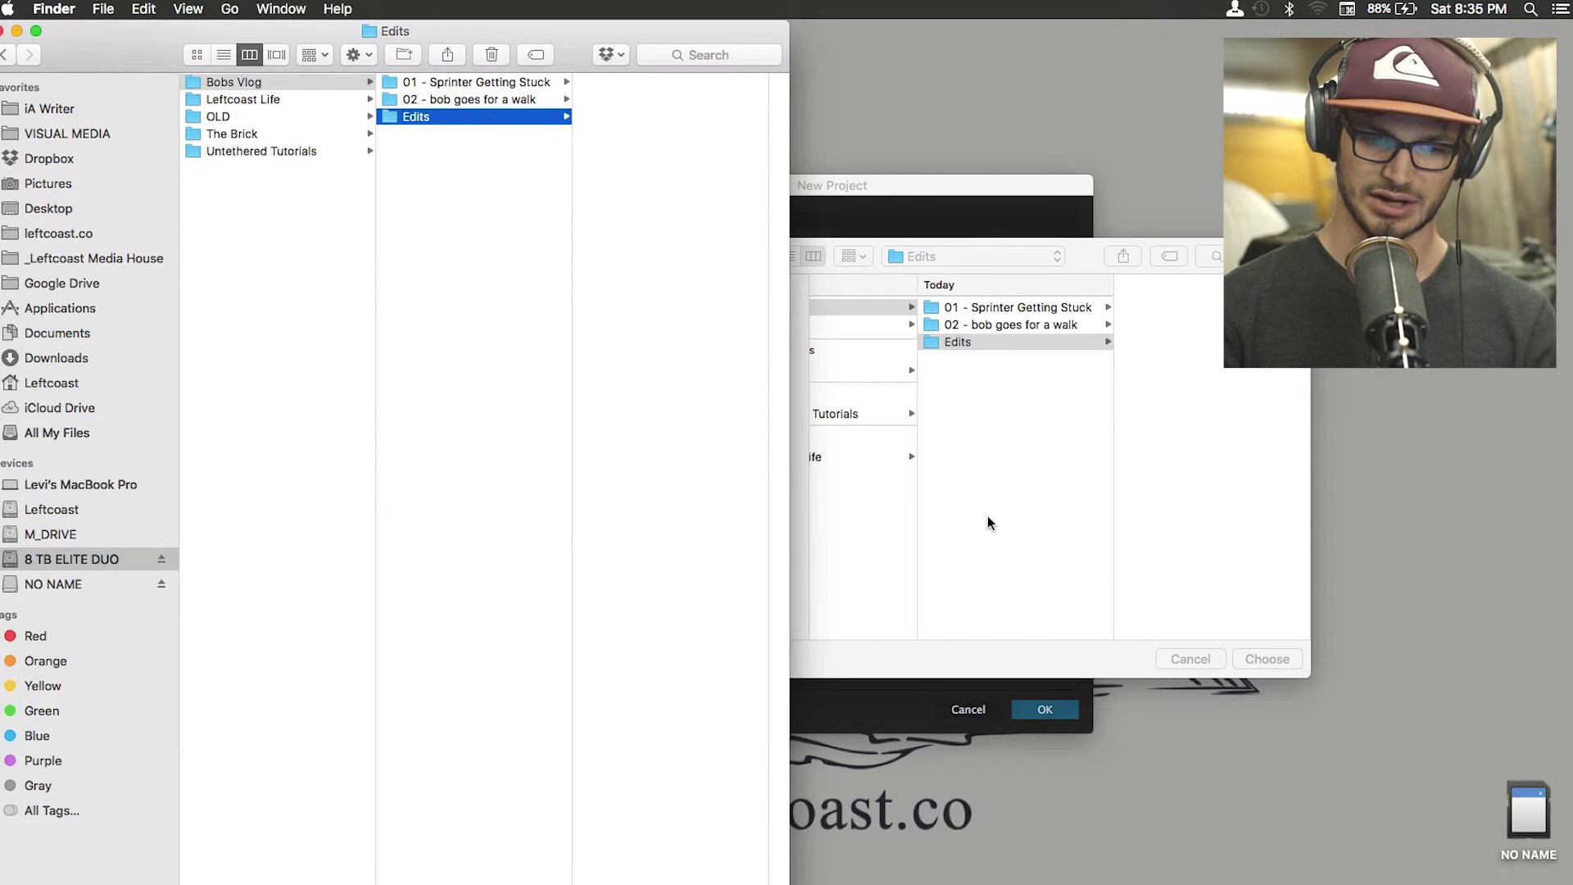
{"action": "left_click", "coordinate": [1131, 556]}
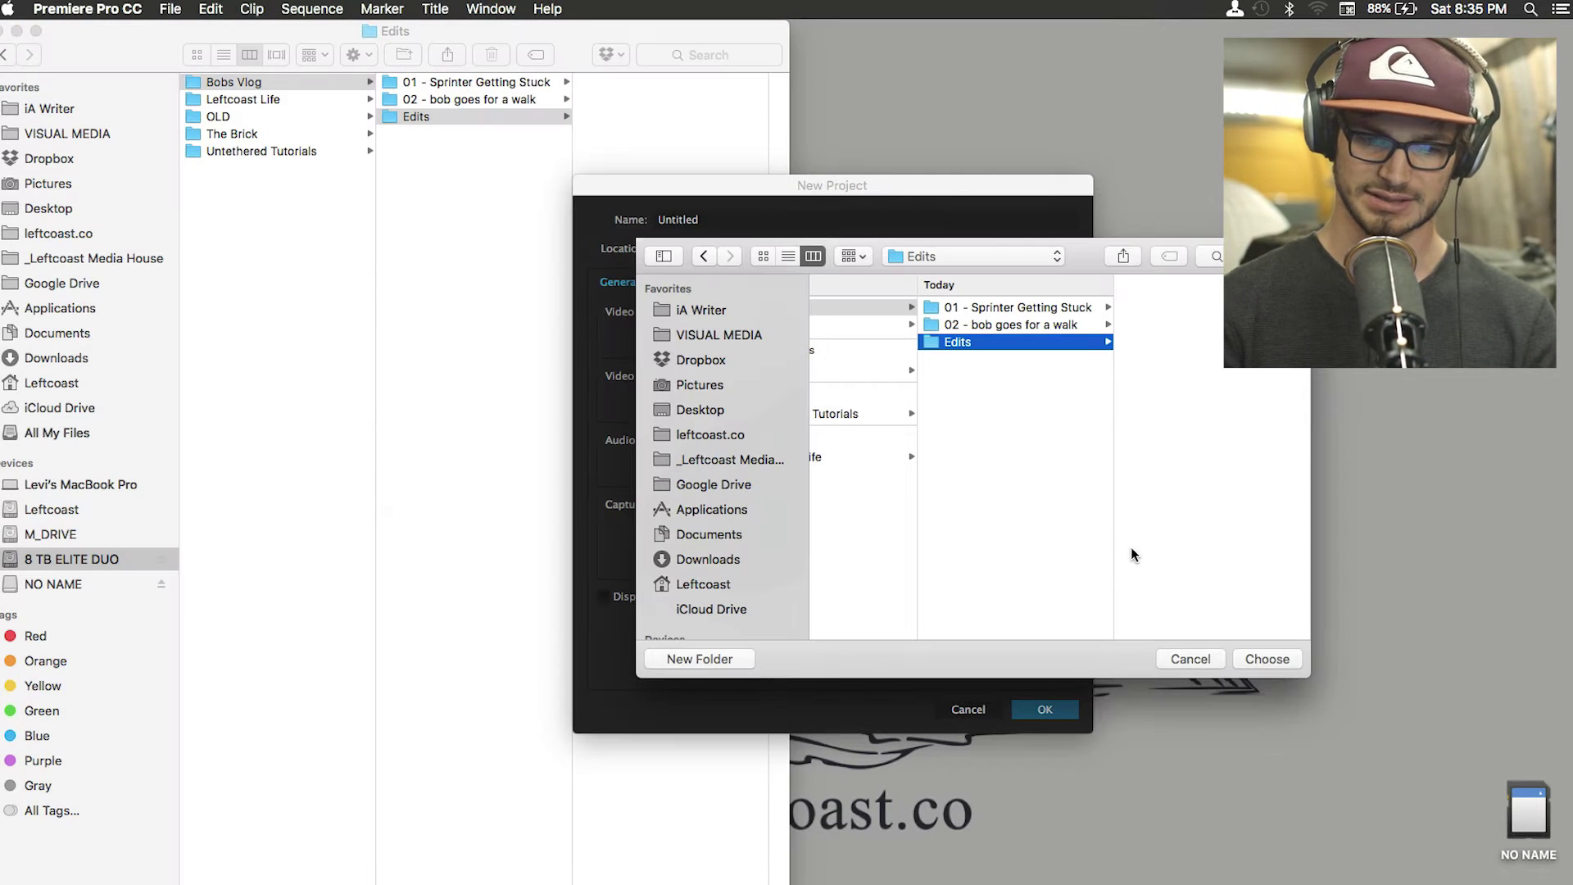
{"action": "left_click", "coordinate": [1291, 661]}
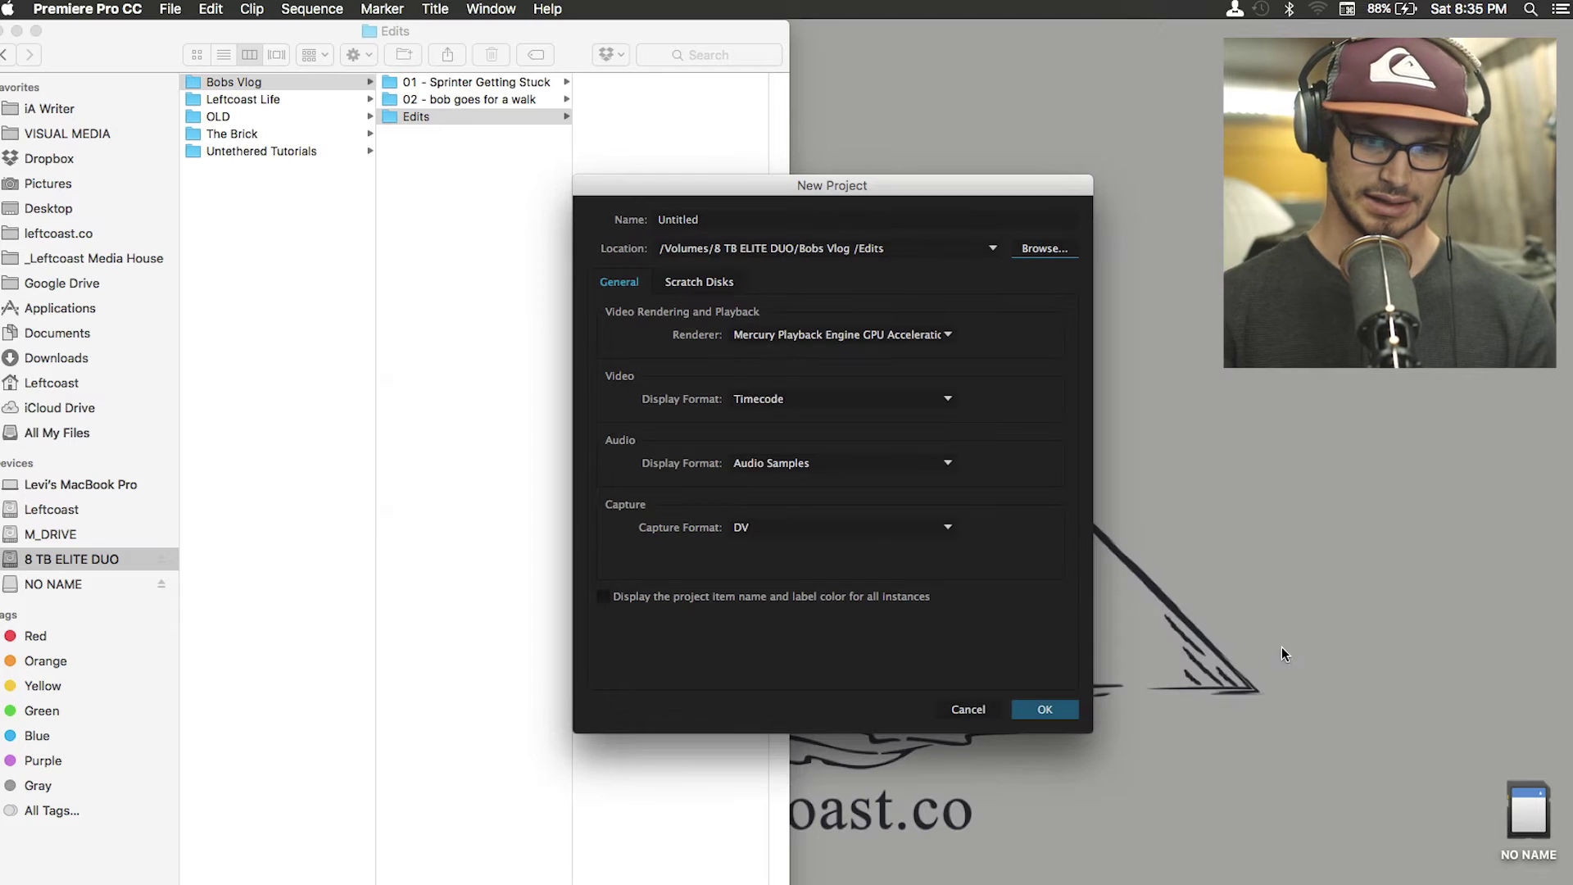
Name the project 'Bobs Vlog', review the Scratch Disks settings, and create it.
{"action": "left_click", "coordinate": [708, 223]}
{"action": "type", "text": "Bobs Vlog"}
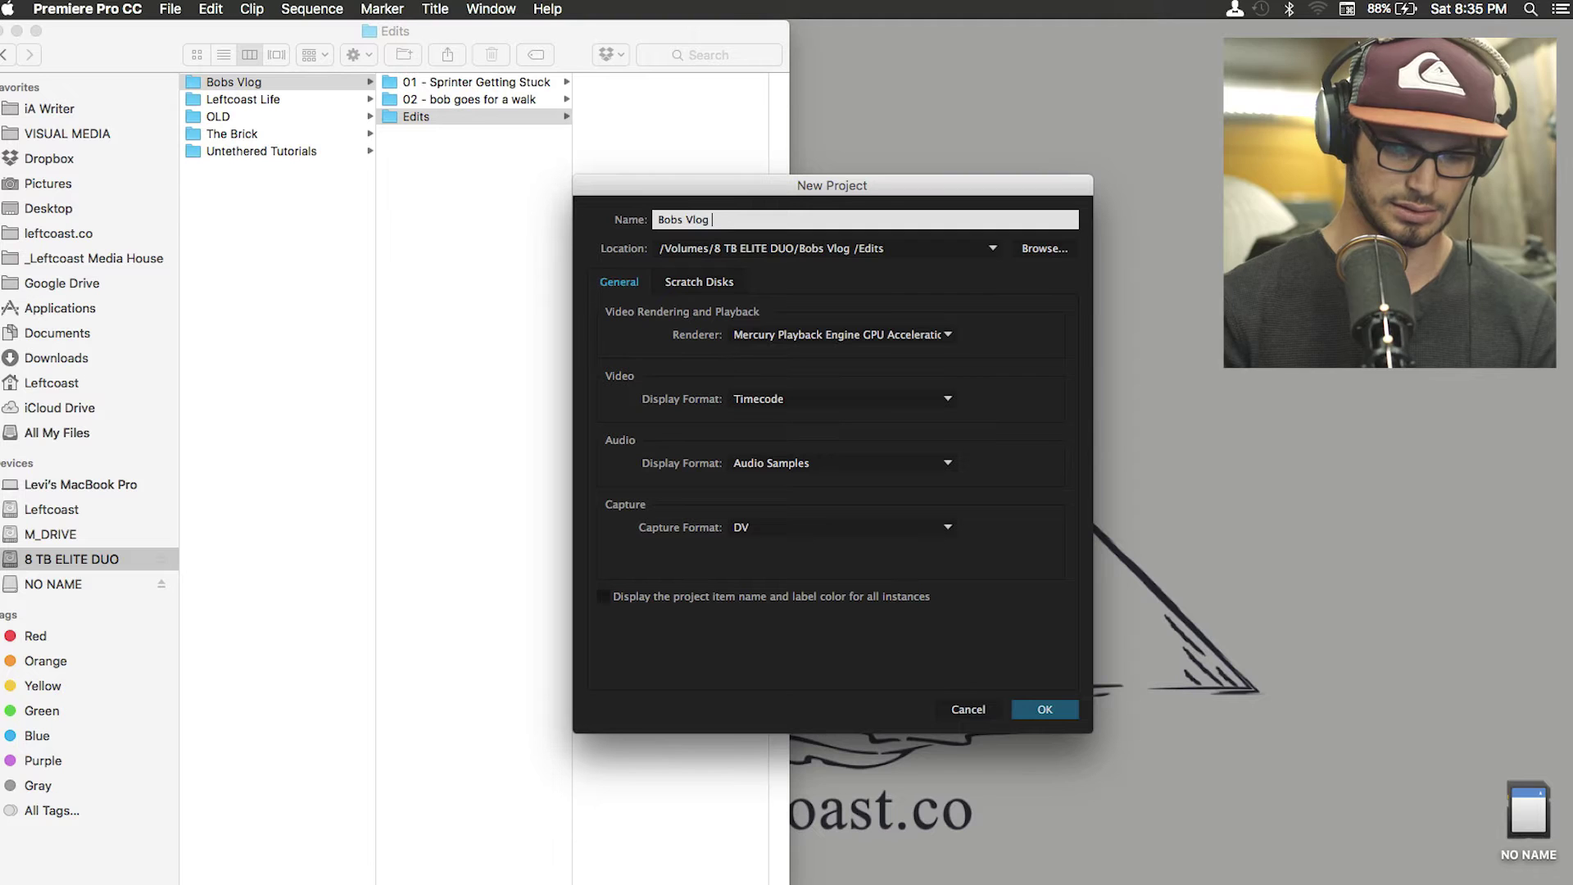
{"action": "left_click", "coordinate": [863, 331]}
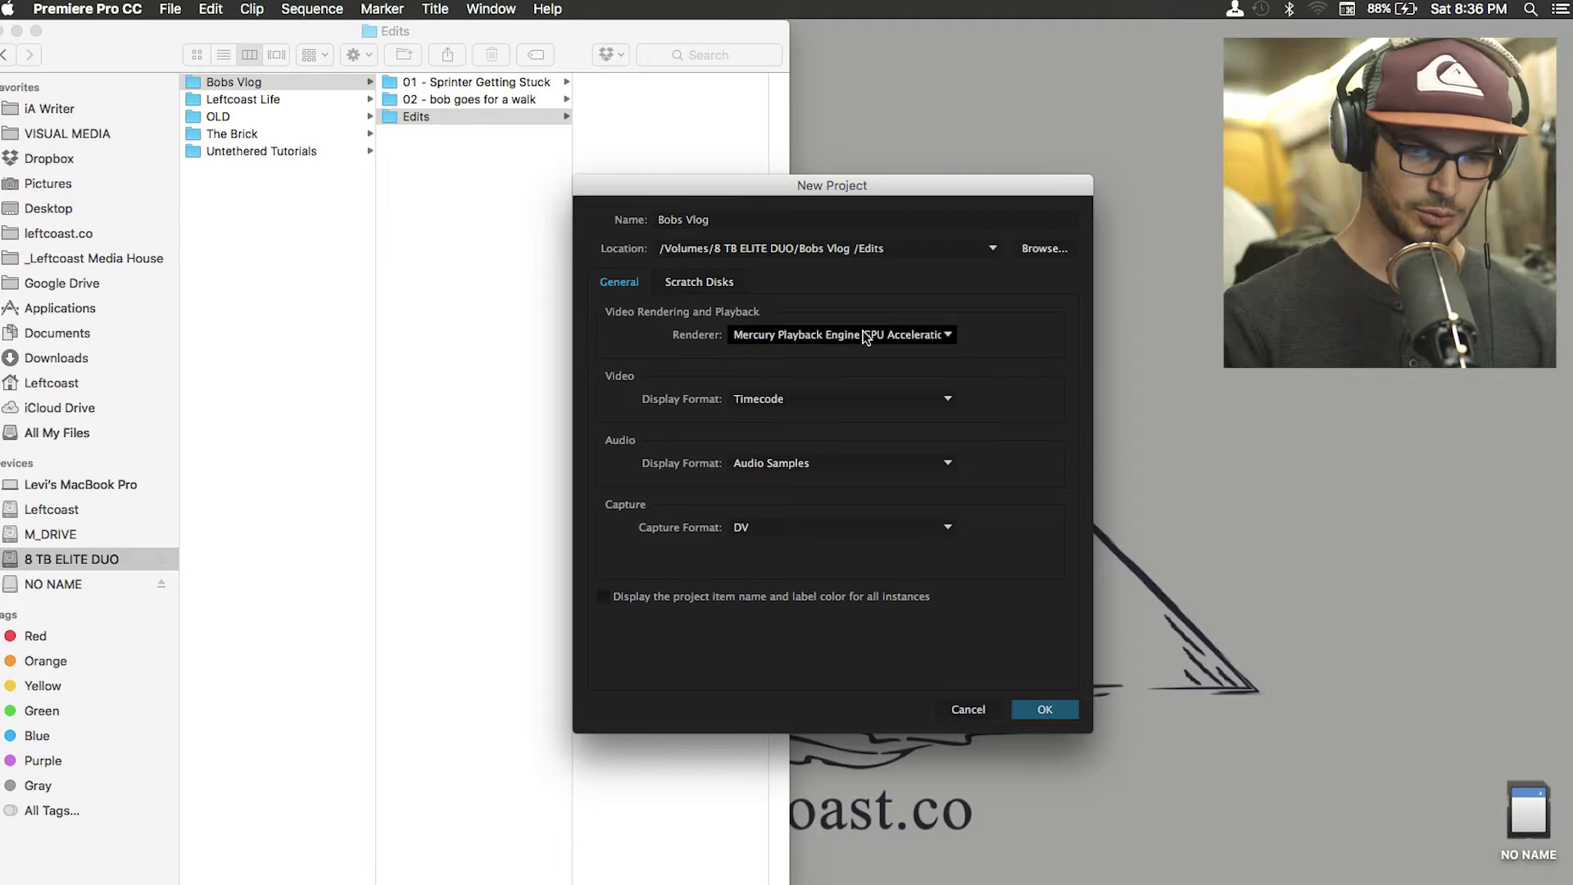
{"action": "left_click", "coordinate": [706, 282]}
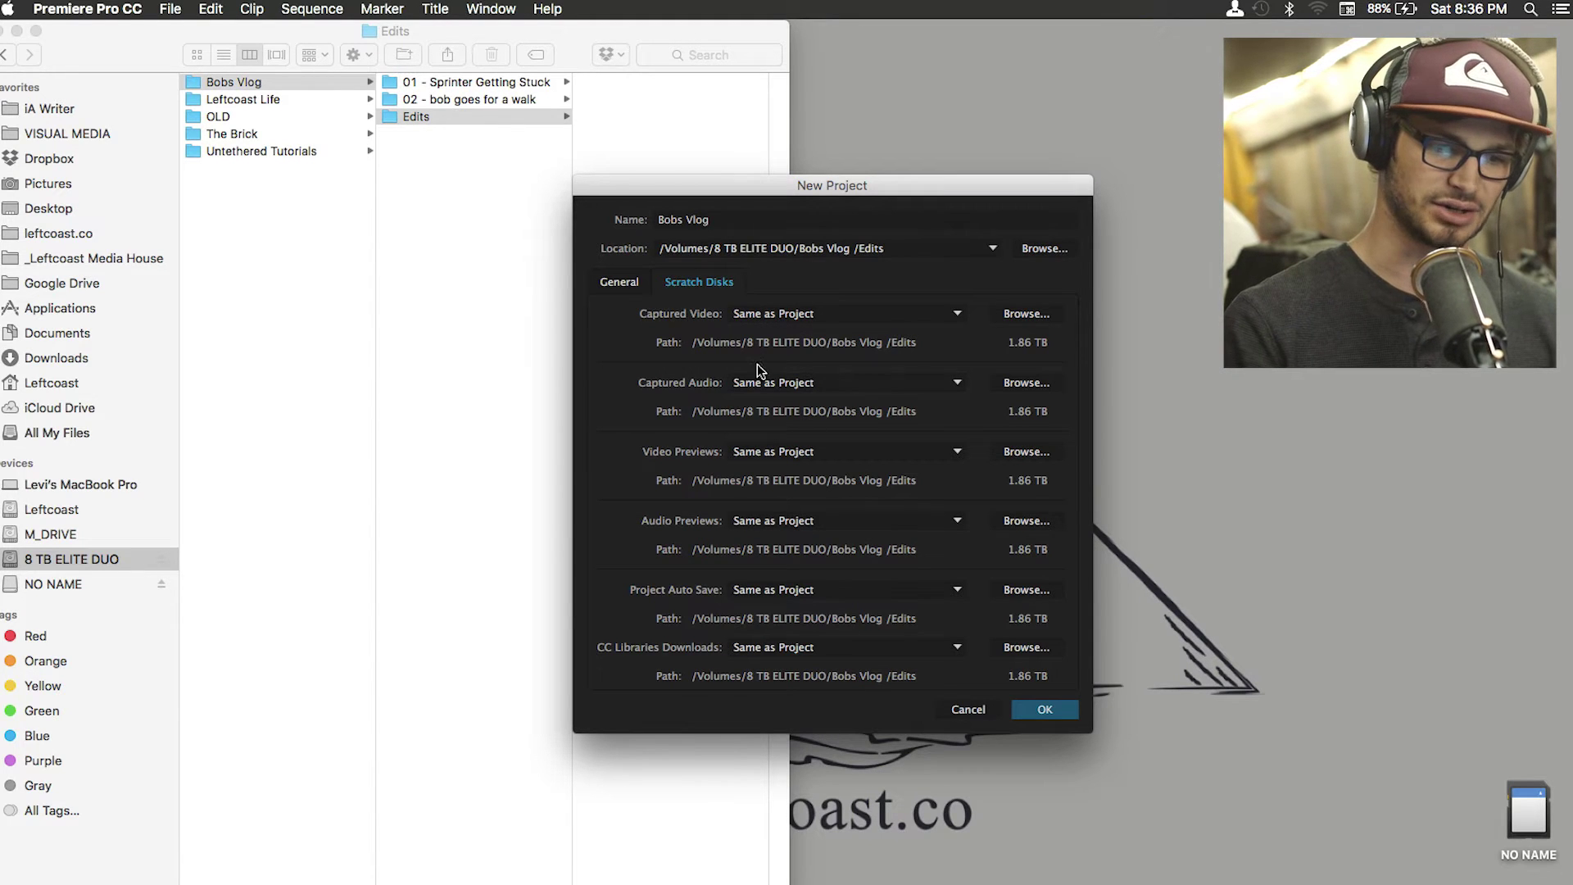
{"action": "left_click", "coordinate": [617, 283]}
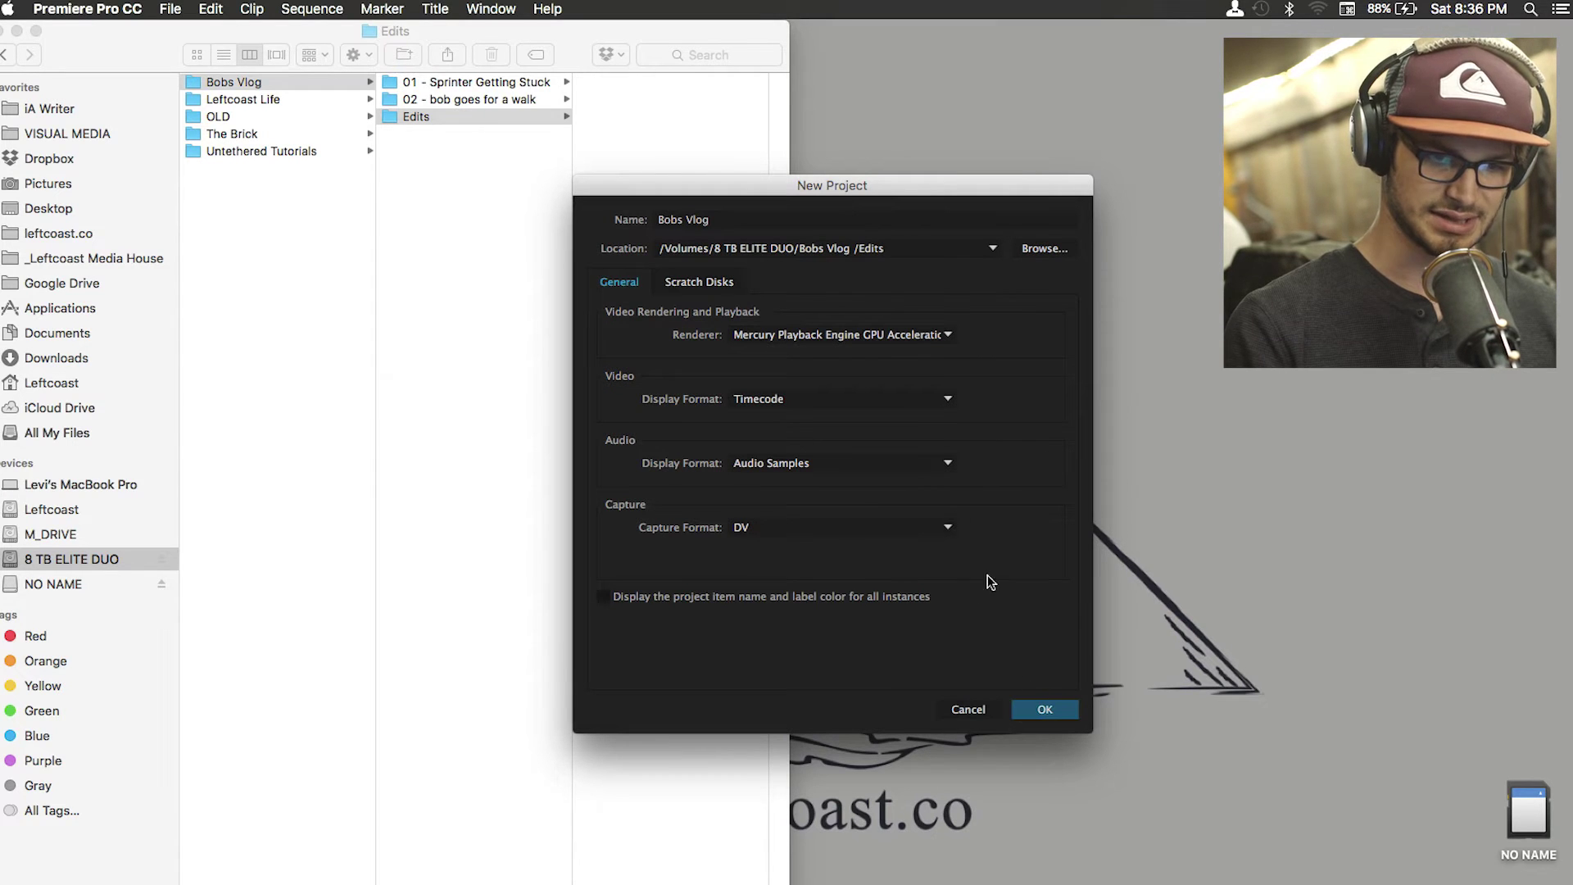
{"action": "left_click", "coordinate": [1046, 709]}
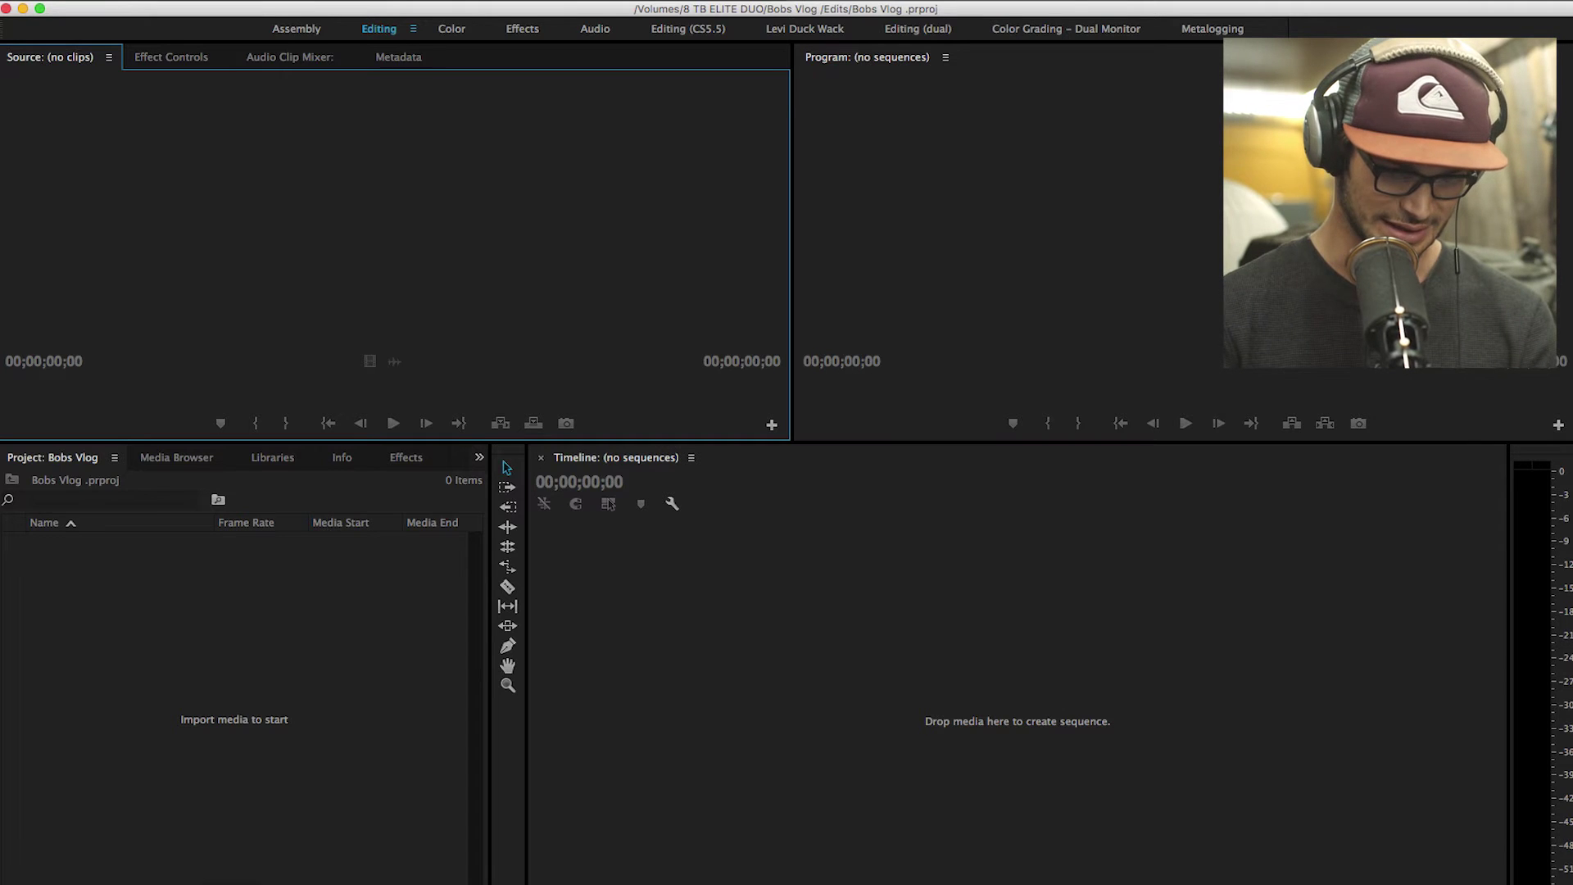
Drag the '01 - Sprinter Getting Stuck' folder from Finder into the Project panel.
{"action": "key", "text": "super+Tab"}
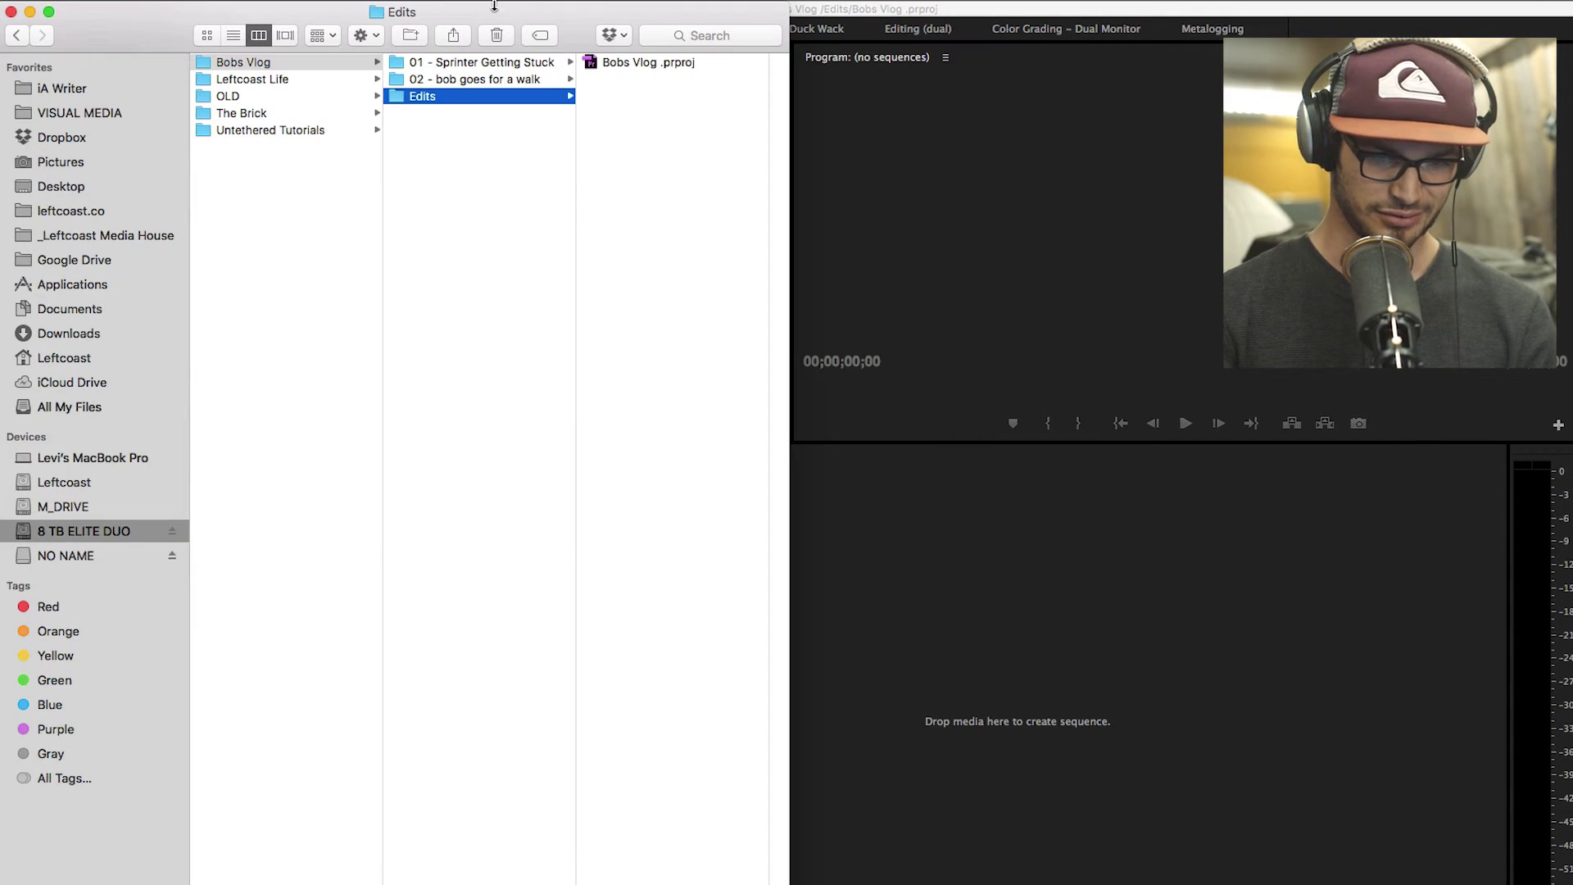
{"action": "left_click_drag", "start_coordinate": [494, 6], "coordinate": [1101, 7]}
{"action": "left_click", "coordinate": [1082, 62]}
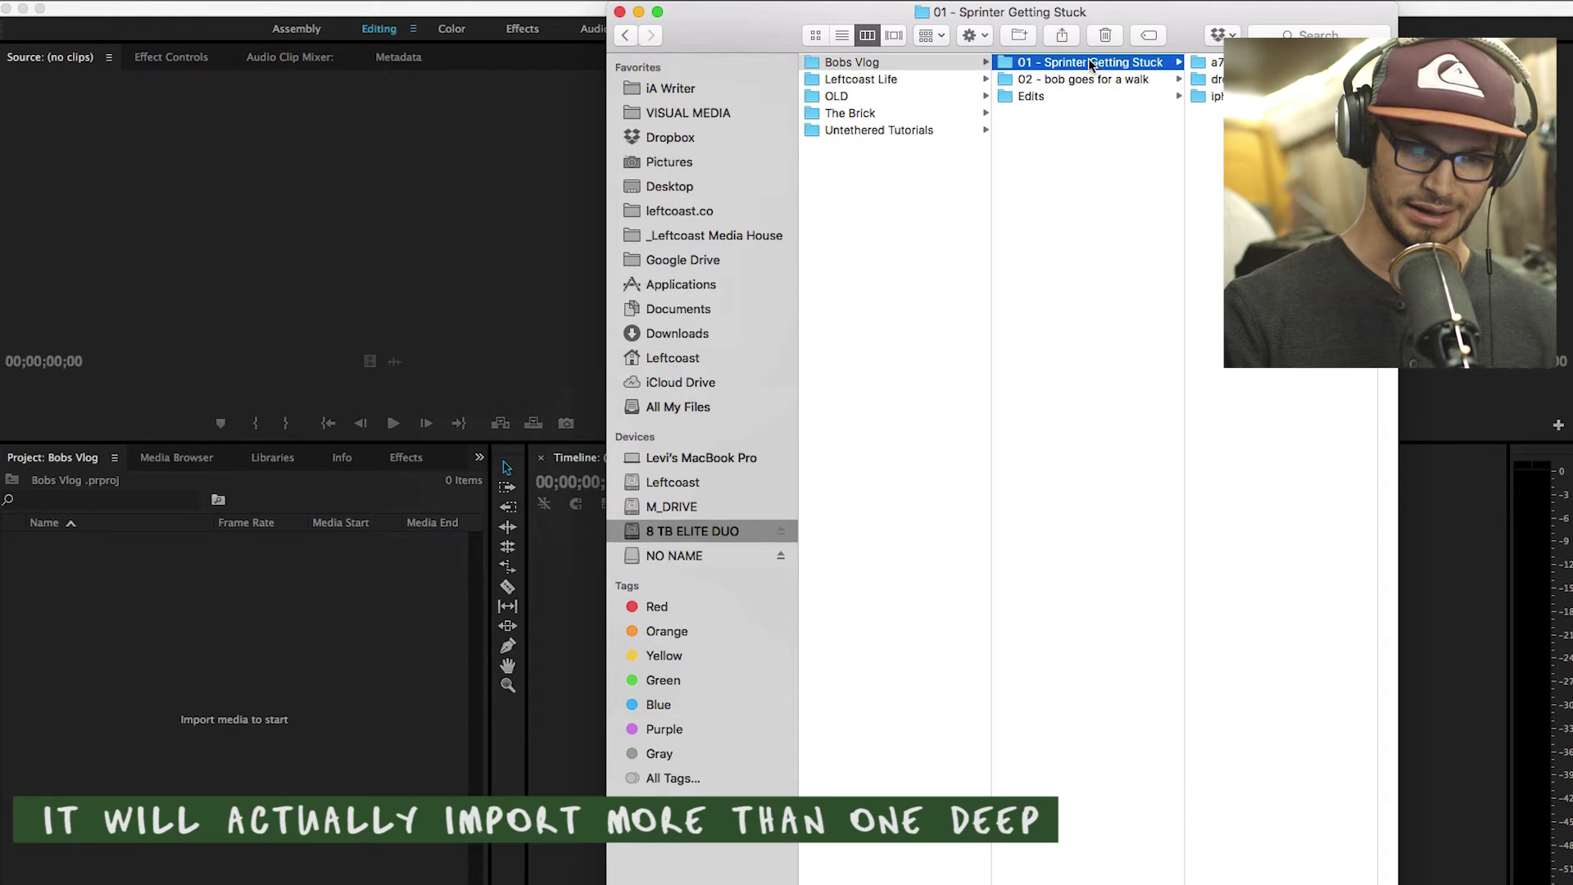
{"action": "left_click_drag", "start_coordinate": [1106, 69], "coordinate": [137, 660]}
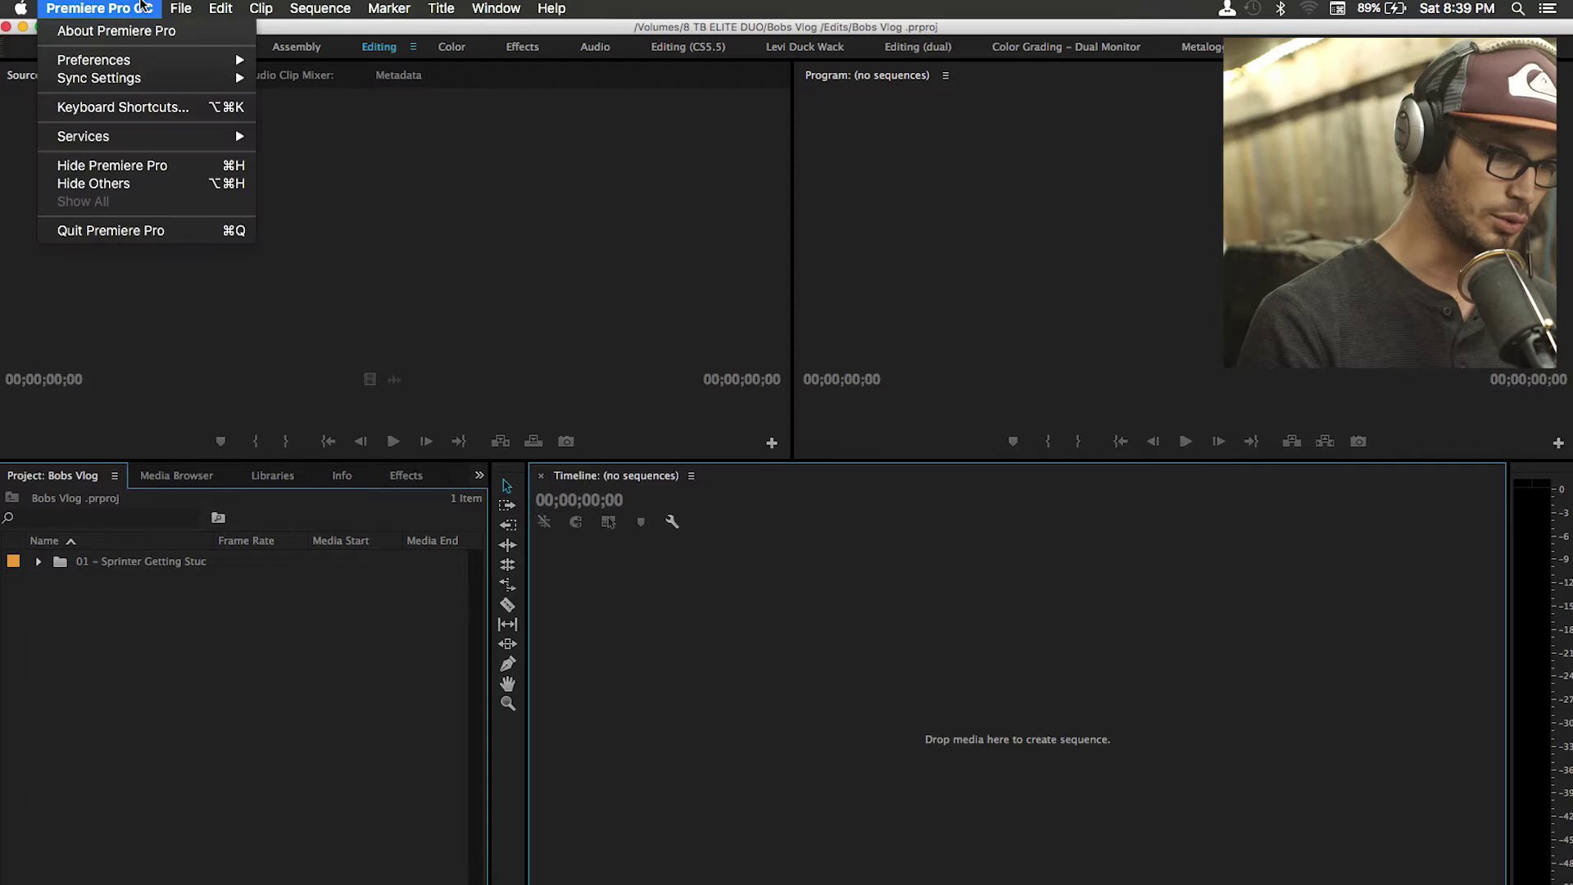
Set Auto Save to every 5 minutes with 9999 maximum project versions, then confirm.
{"action": "mouse_move", "coordinate": [119, 64]}
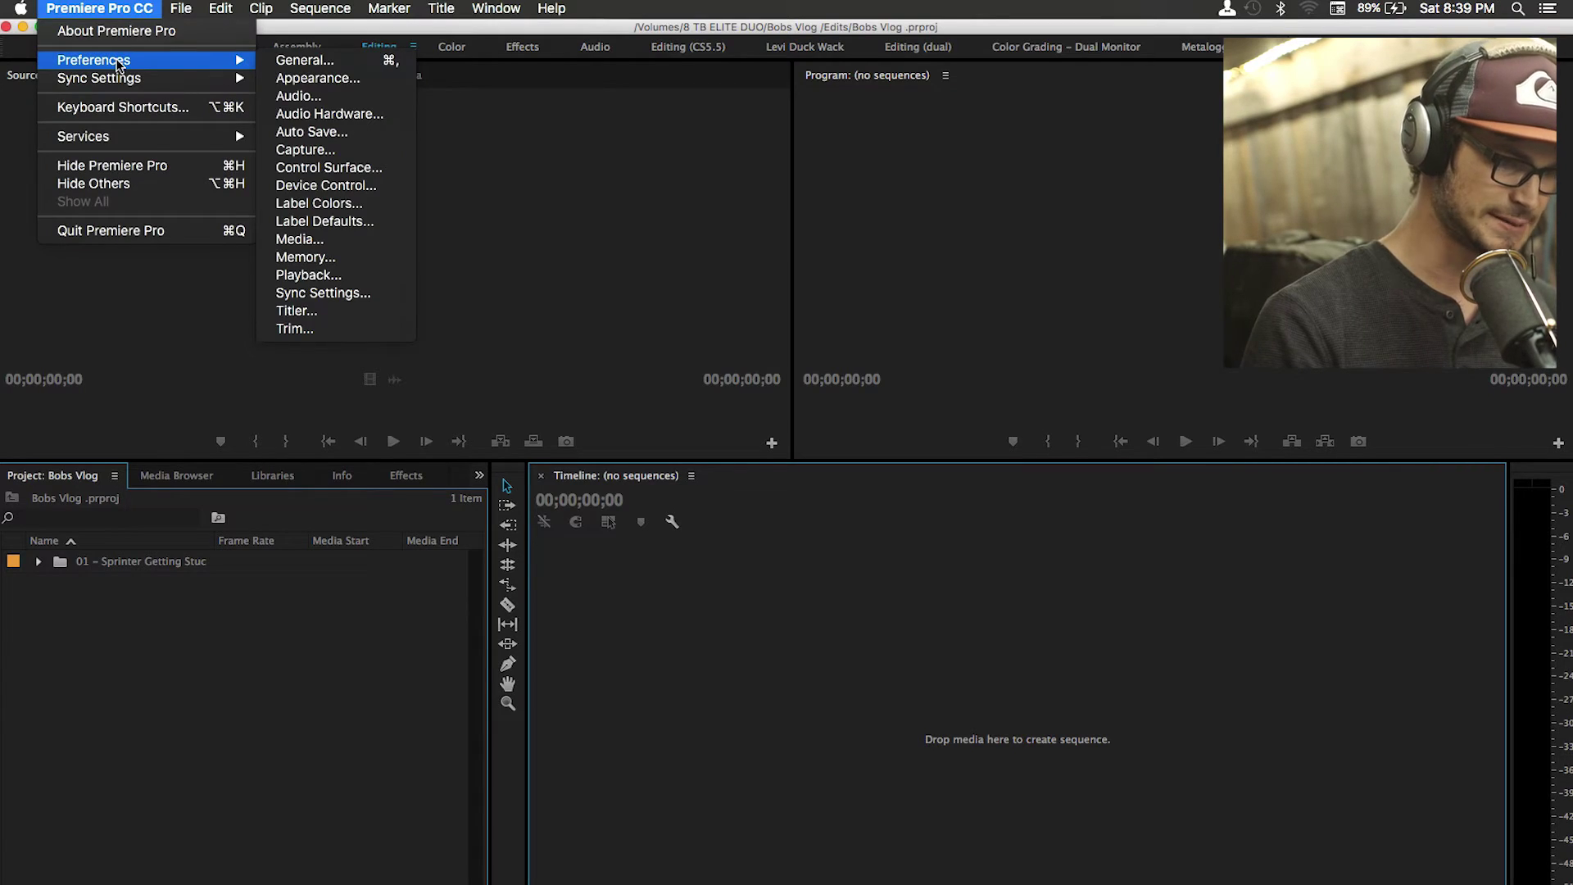
{"action": "left_click", "coordinate": [303, 133]}
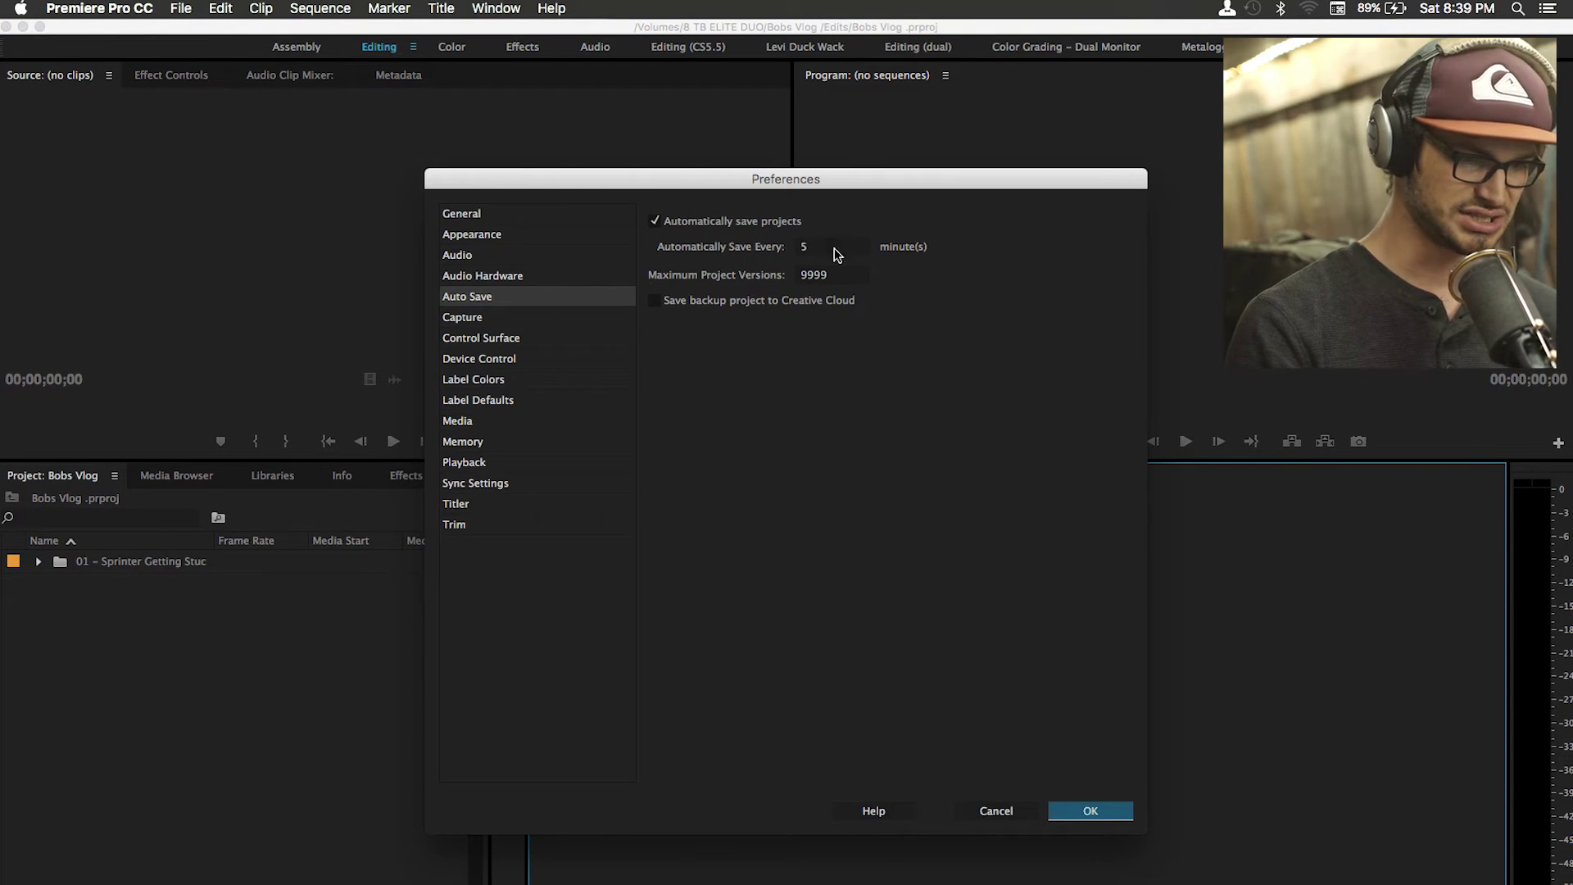
{"action": "left_click", "coordinate": [834, 251]}
{"action": "left_click", "coordinate": [836, 247]}
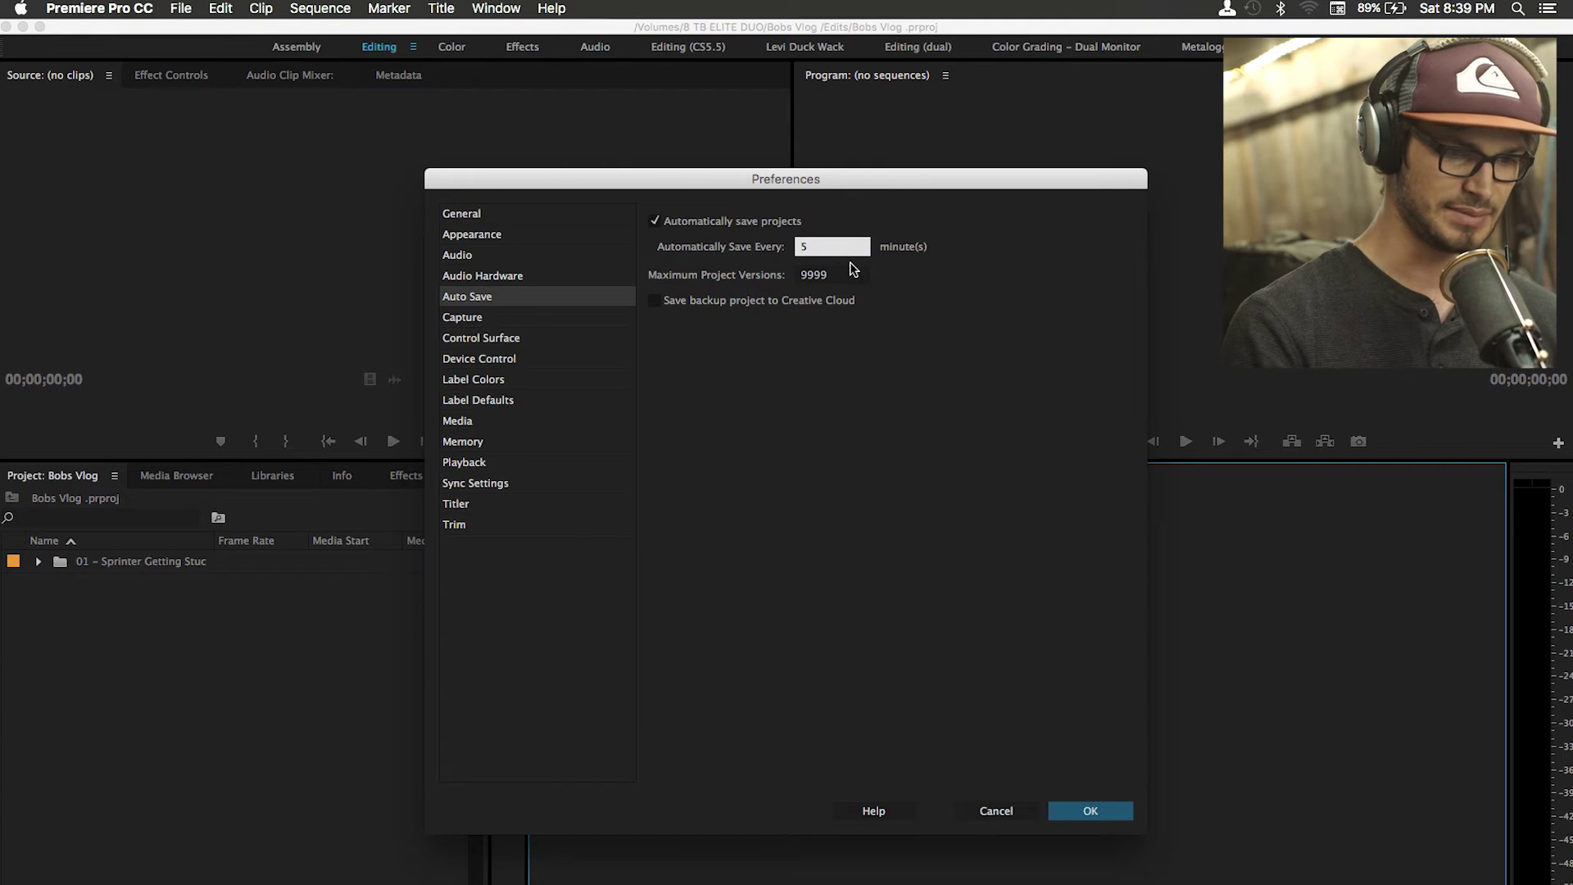
{"action": "left_click", "coordinate": [834, 287]}
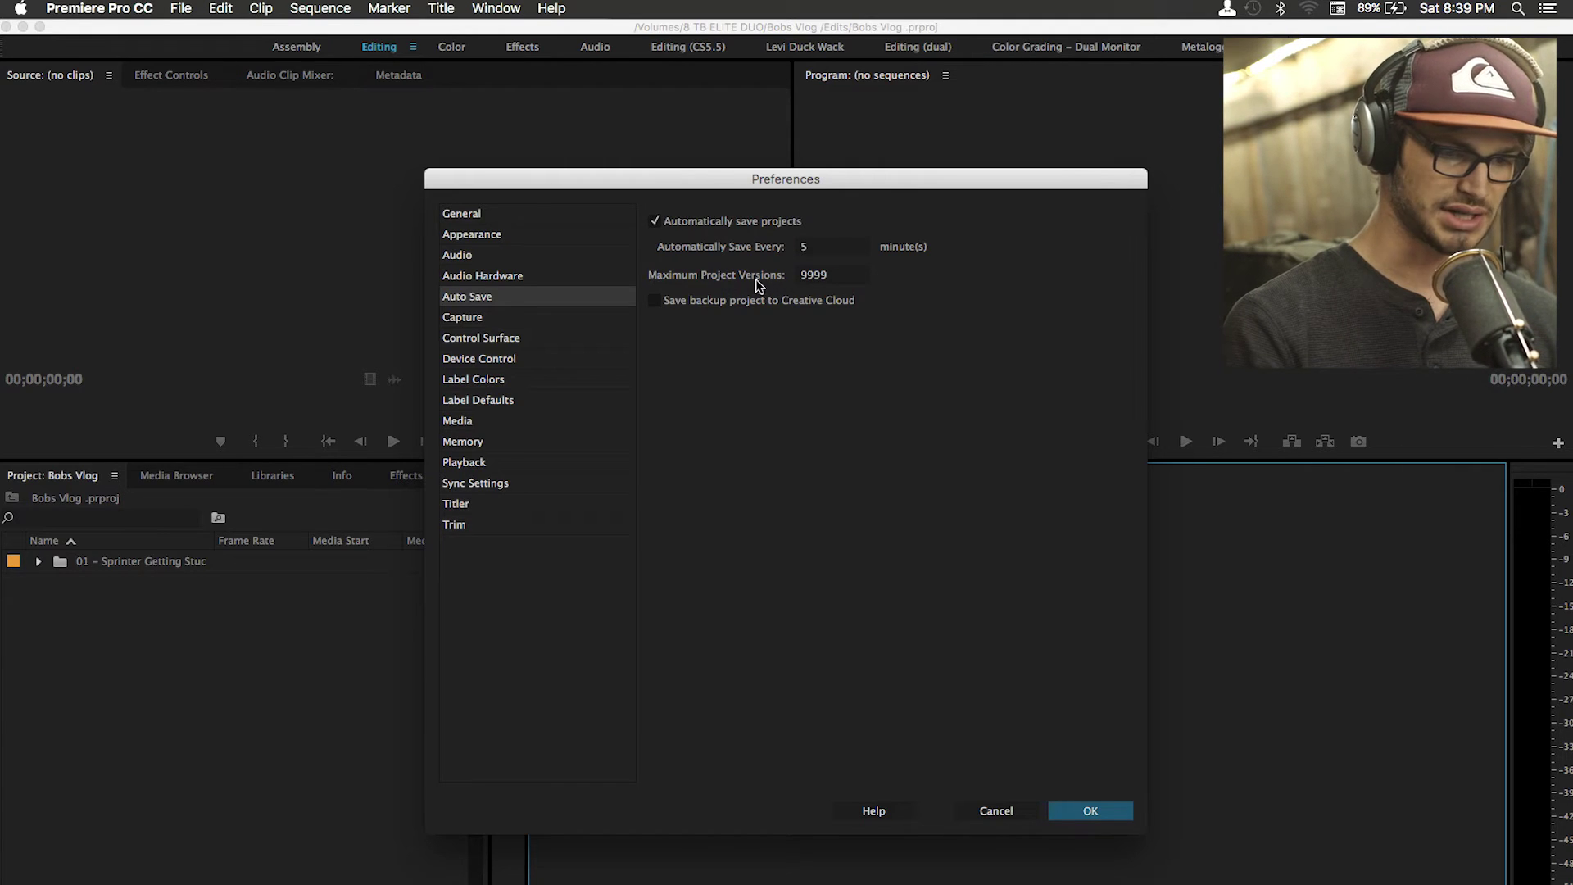
{"action": "left_click", "coordinate": [836, 274]}
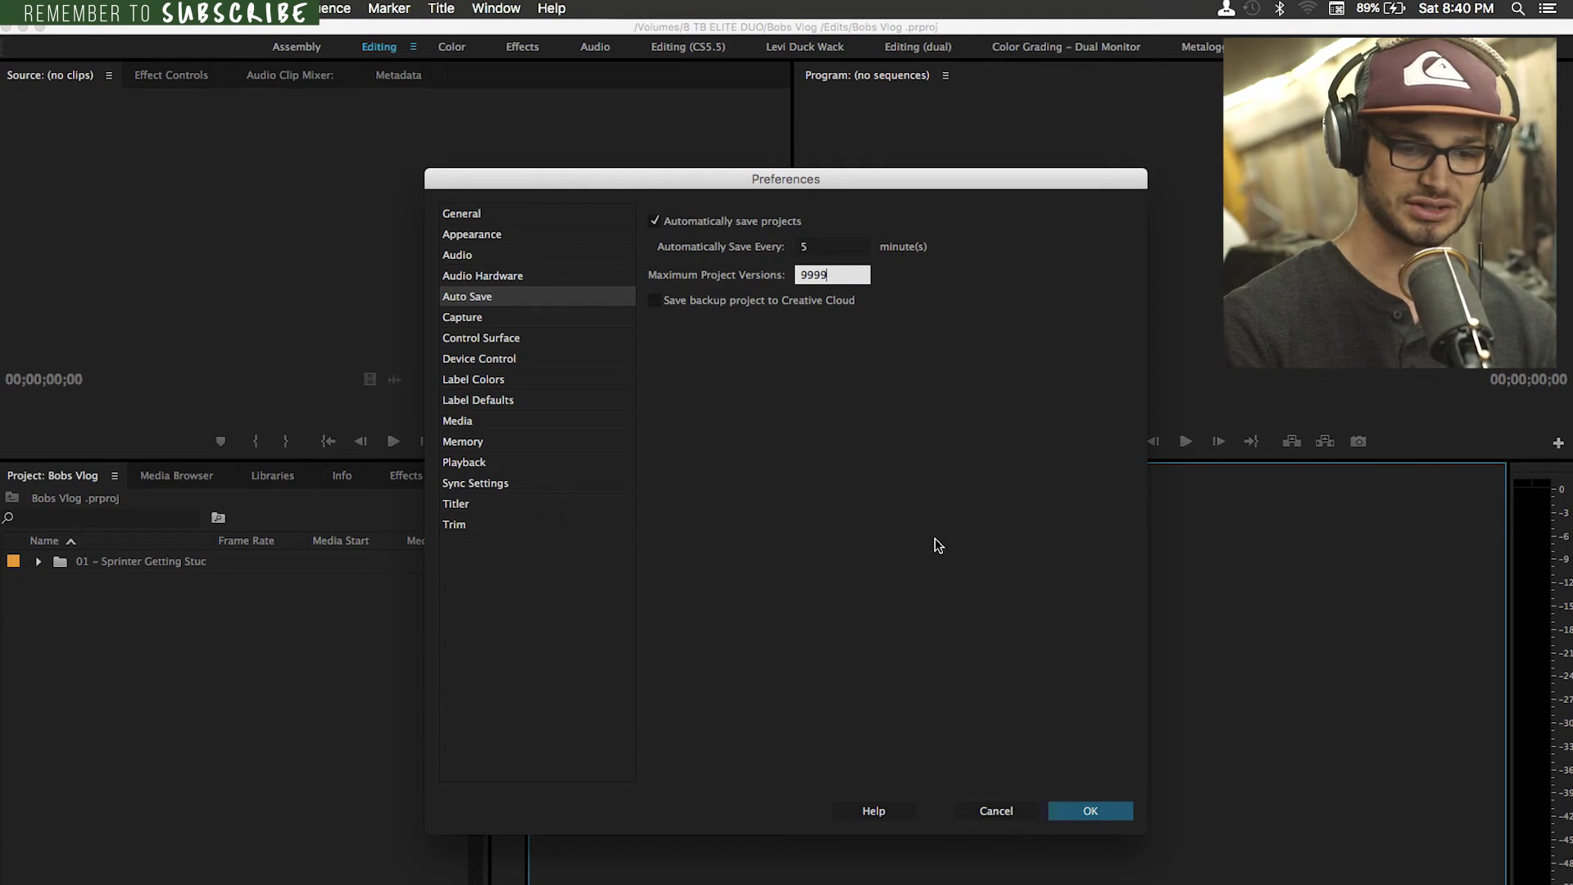
{"action": "left_click", "coordinate": [1092, 810]}
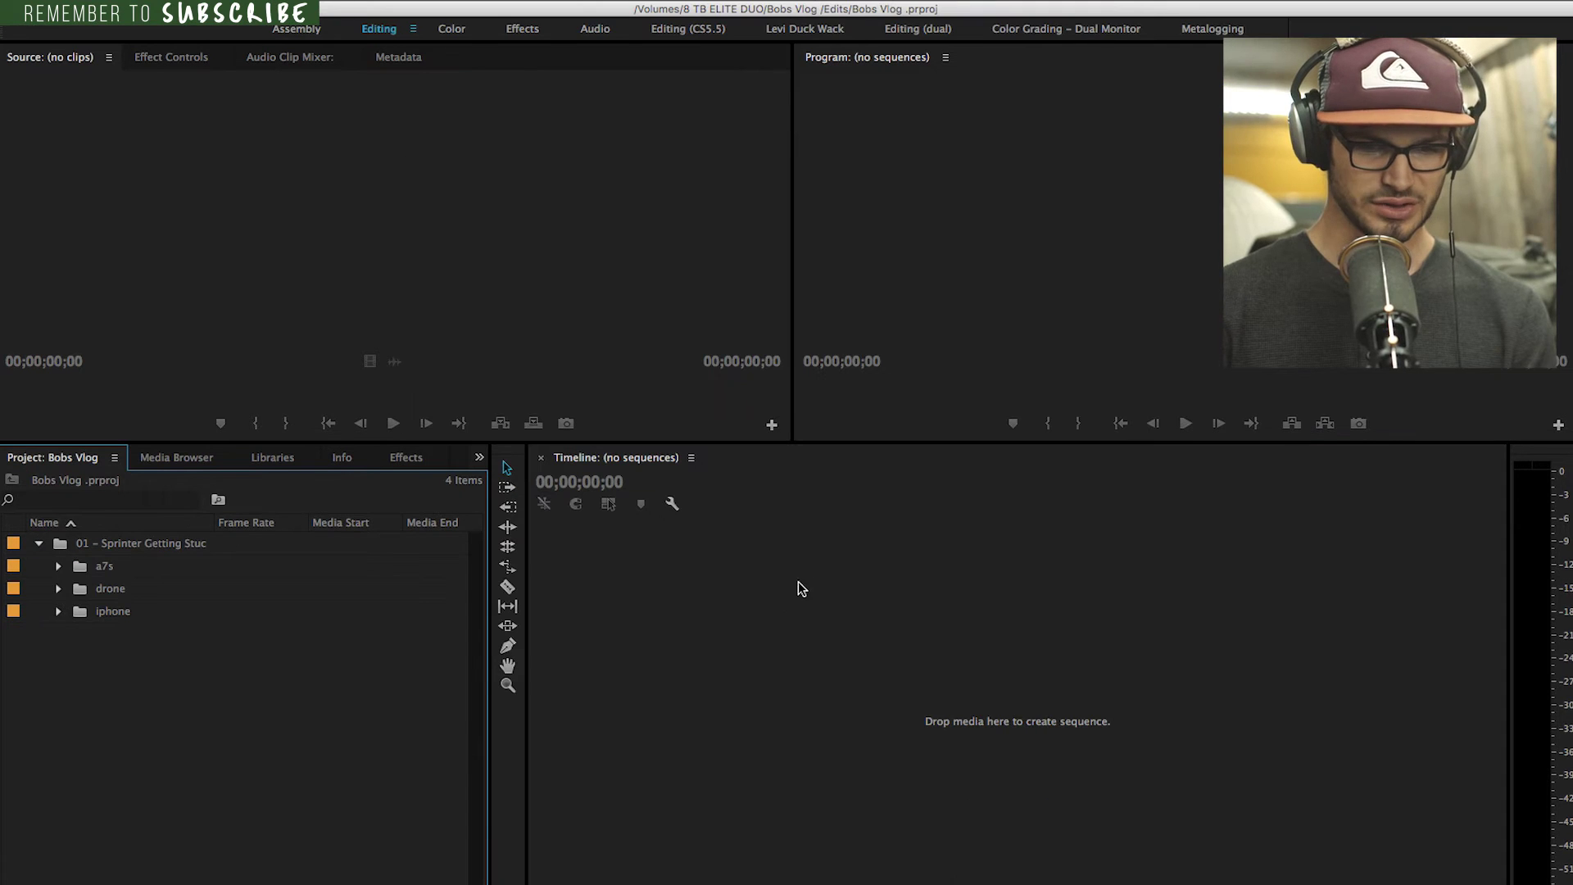
{"action": "key", "text": "super+Tab"}
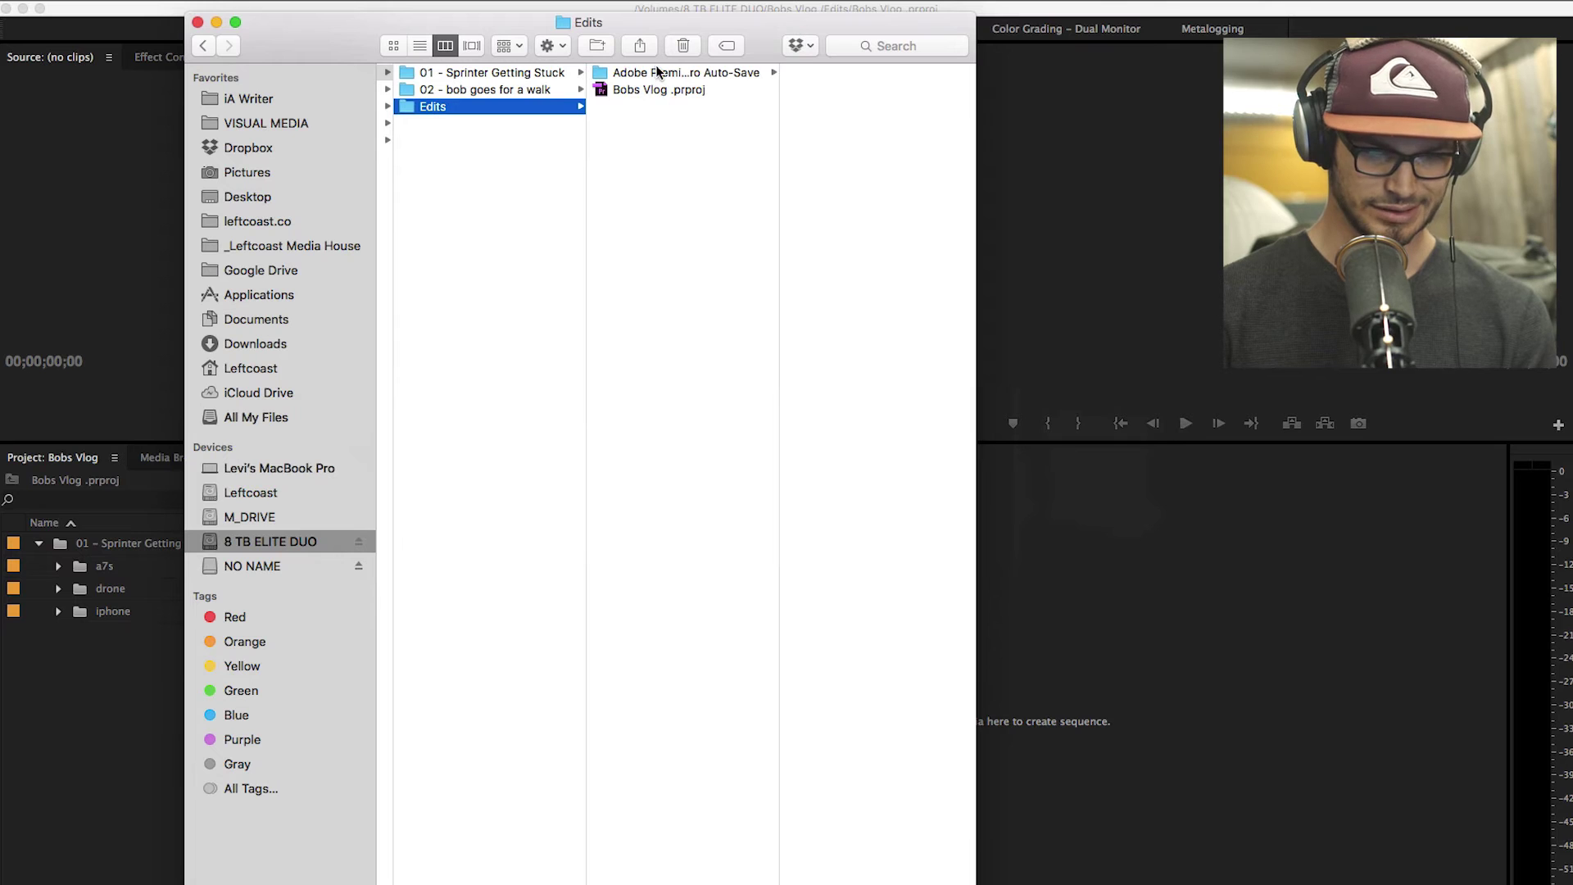
{"action": "left_click", "coordinate": [660, 72]}
{"action": "left_click_drag", "start_coordinate": [780, 154], "coordinate": [889, 172]}
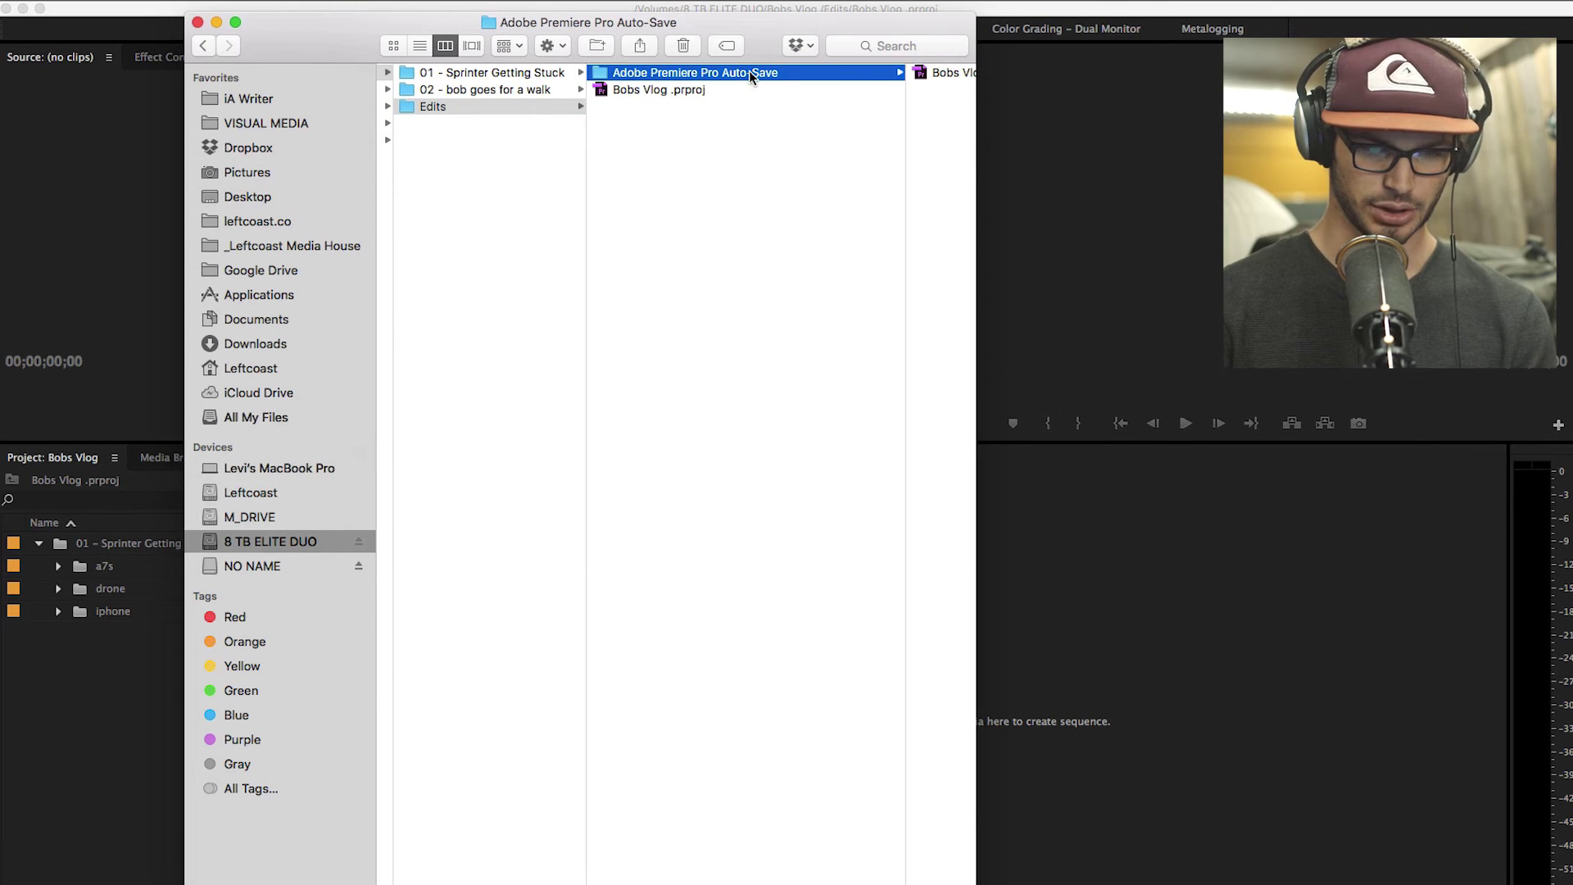
{"action": "scroll", "coordinate": [968, 159], "scroll_direction": "right", "scroll_amount": 3}
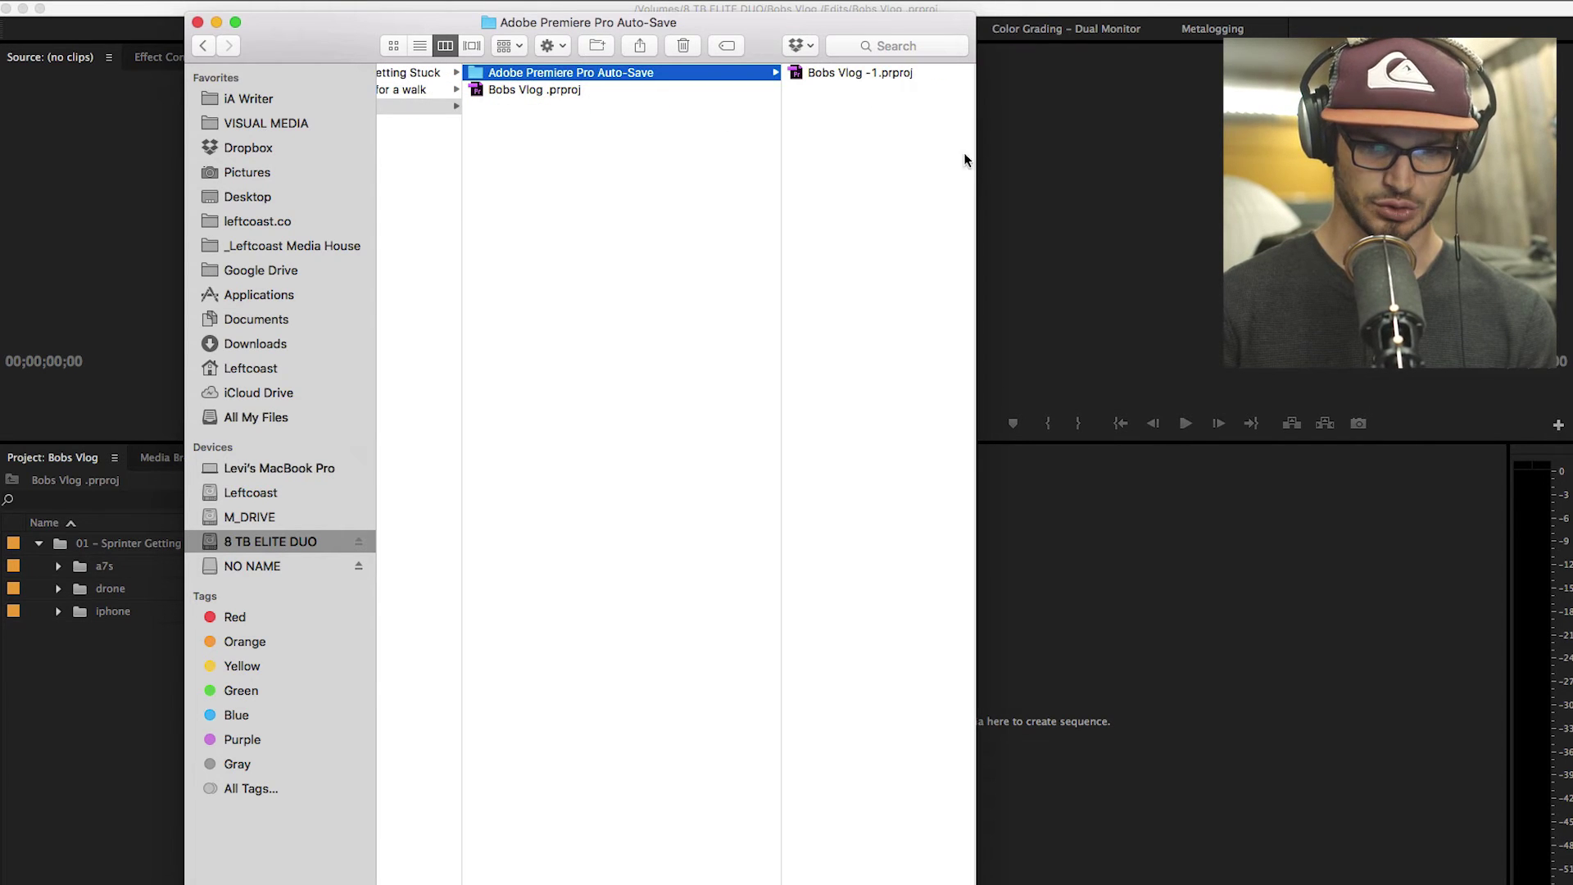
{"action": "left_click", "coordinate": [862, 72]}
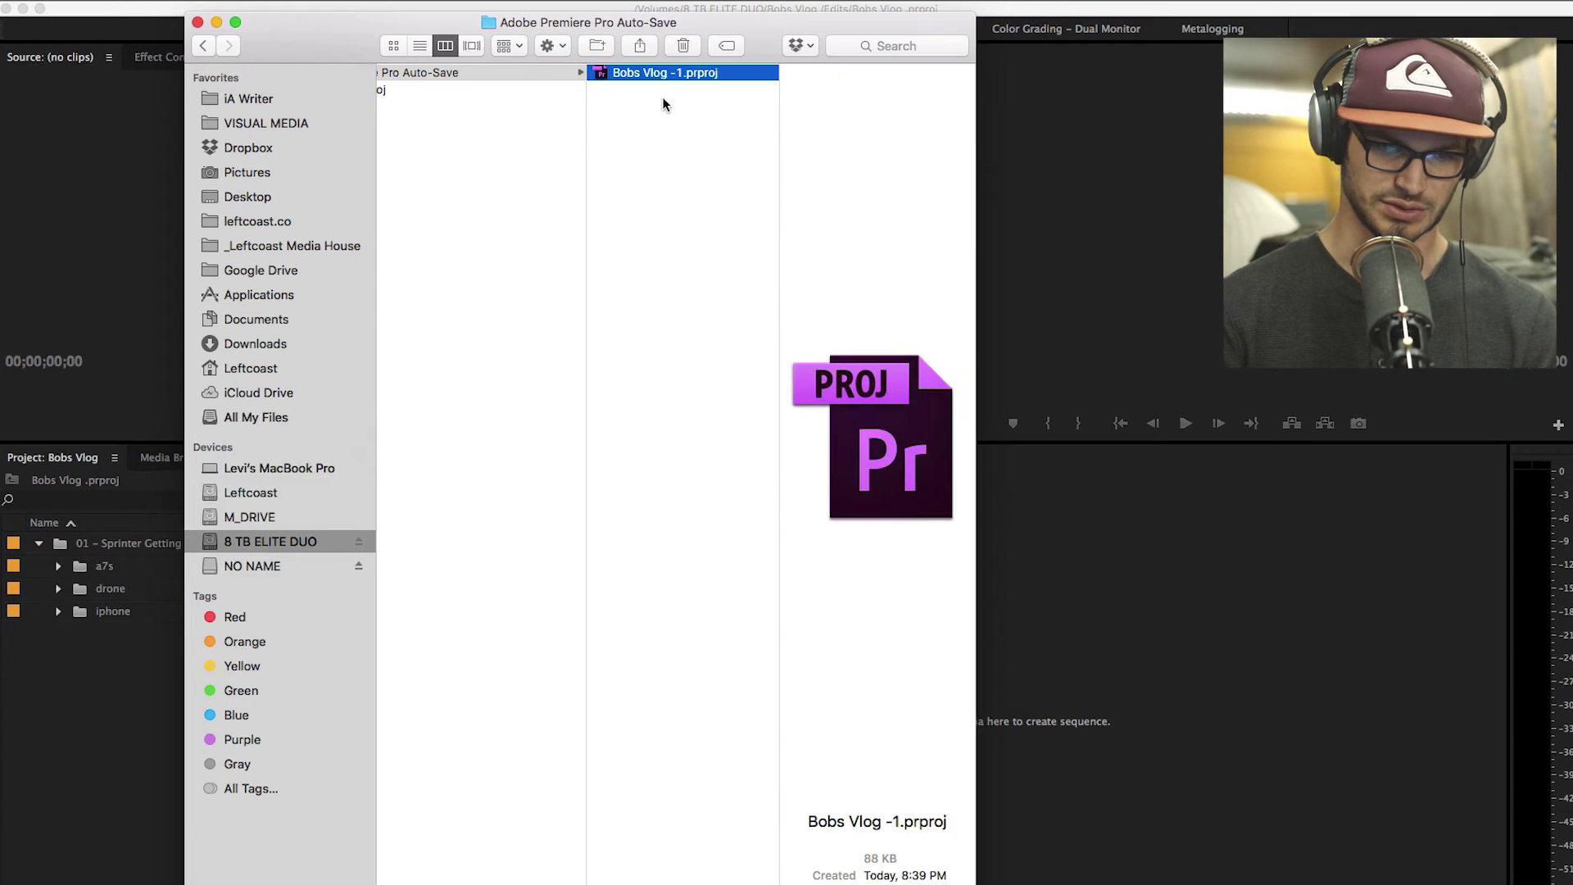
{"action": "left_click", "coordinate": [651, 137]}
{"action": "left_click", "coordinate": [1200, 240]}
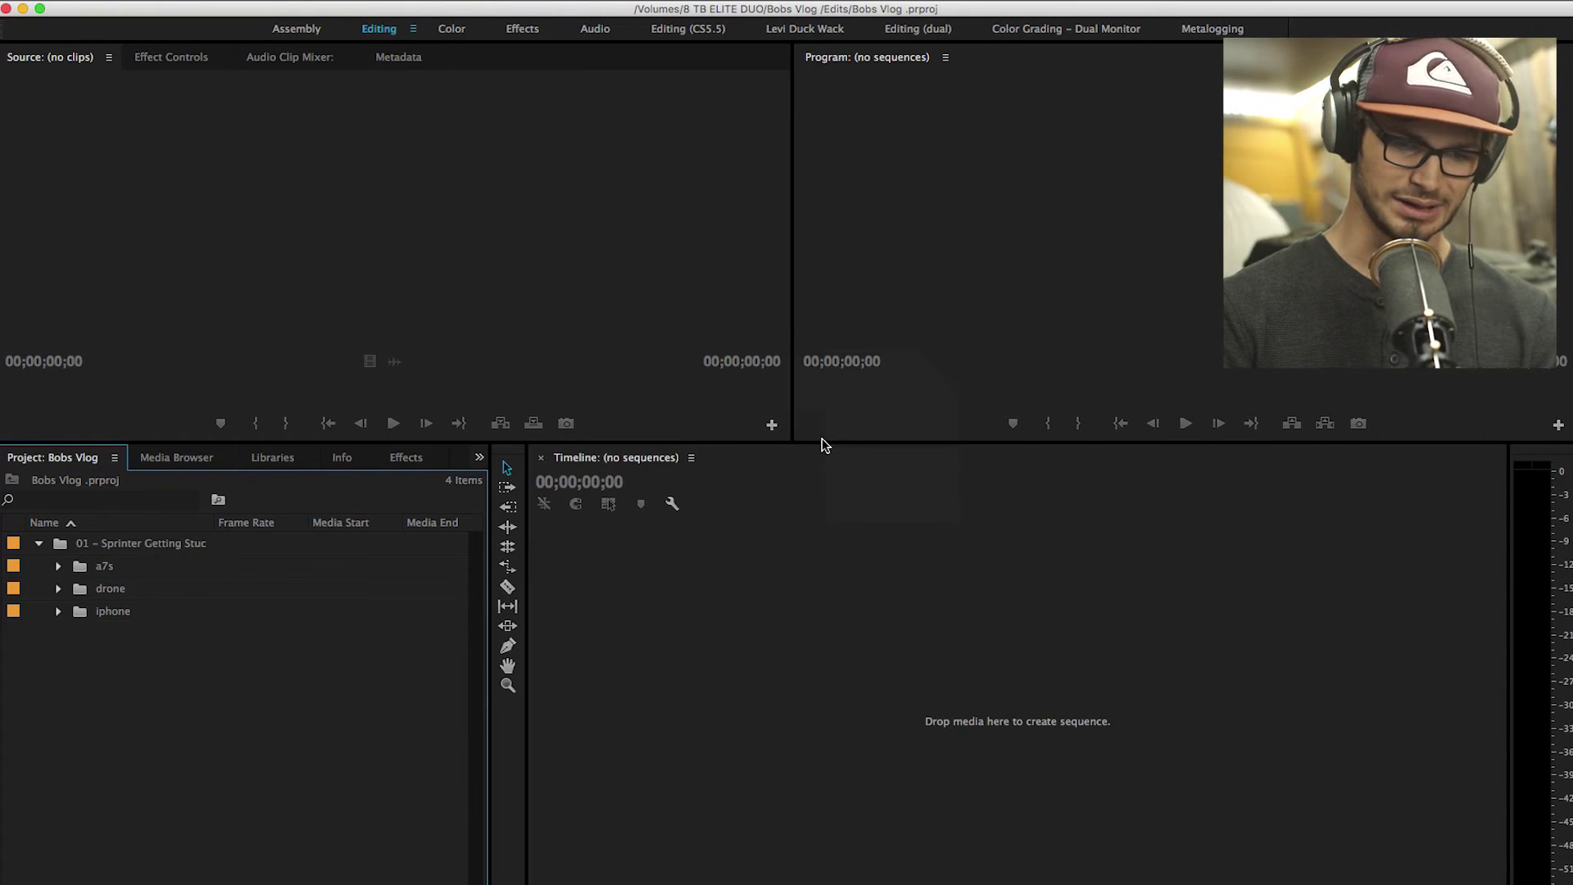
Dock Project, Media Browser, Libraries, Info and Effects panels into a narrow left column.
{"action": "left_click_drag", "start_coordinate": [817, 443], "coordinate": [808, 481]}
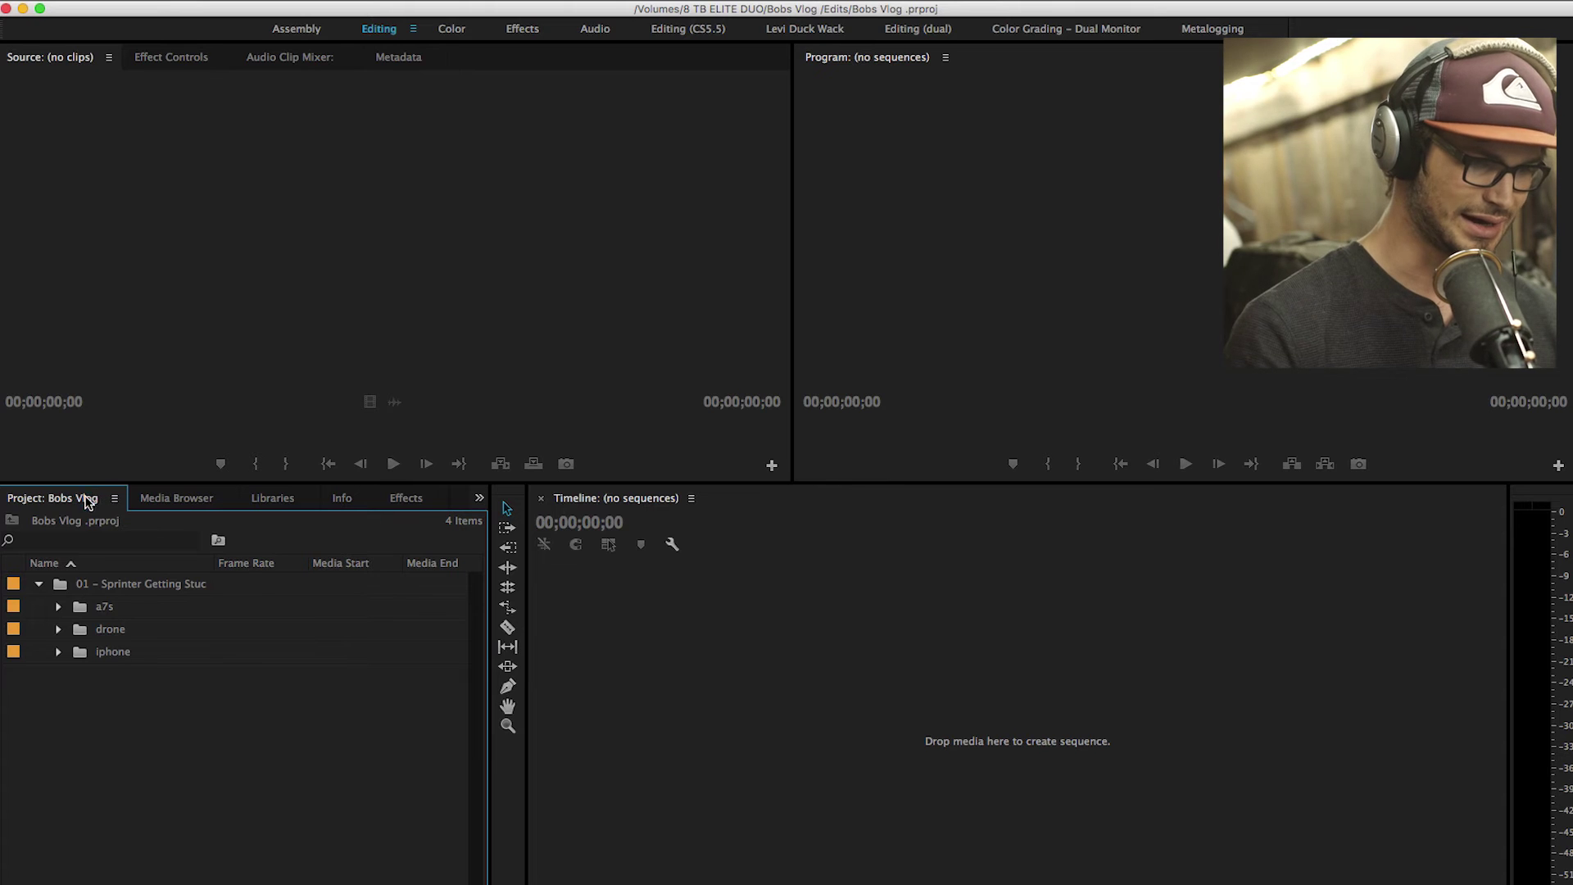
{"action": "left_click_drag", "start_coordinate": [88, 501], "coordinate": [2, 418]}
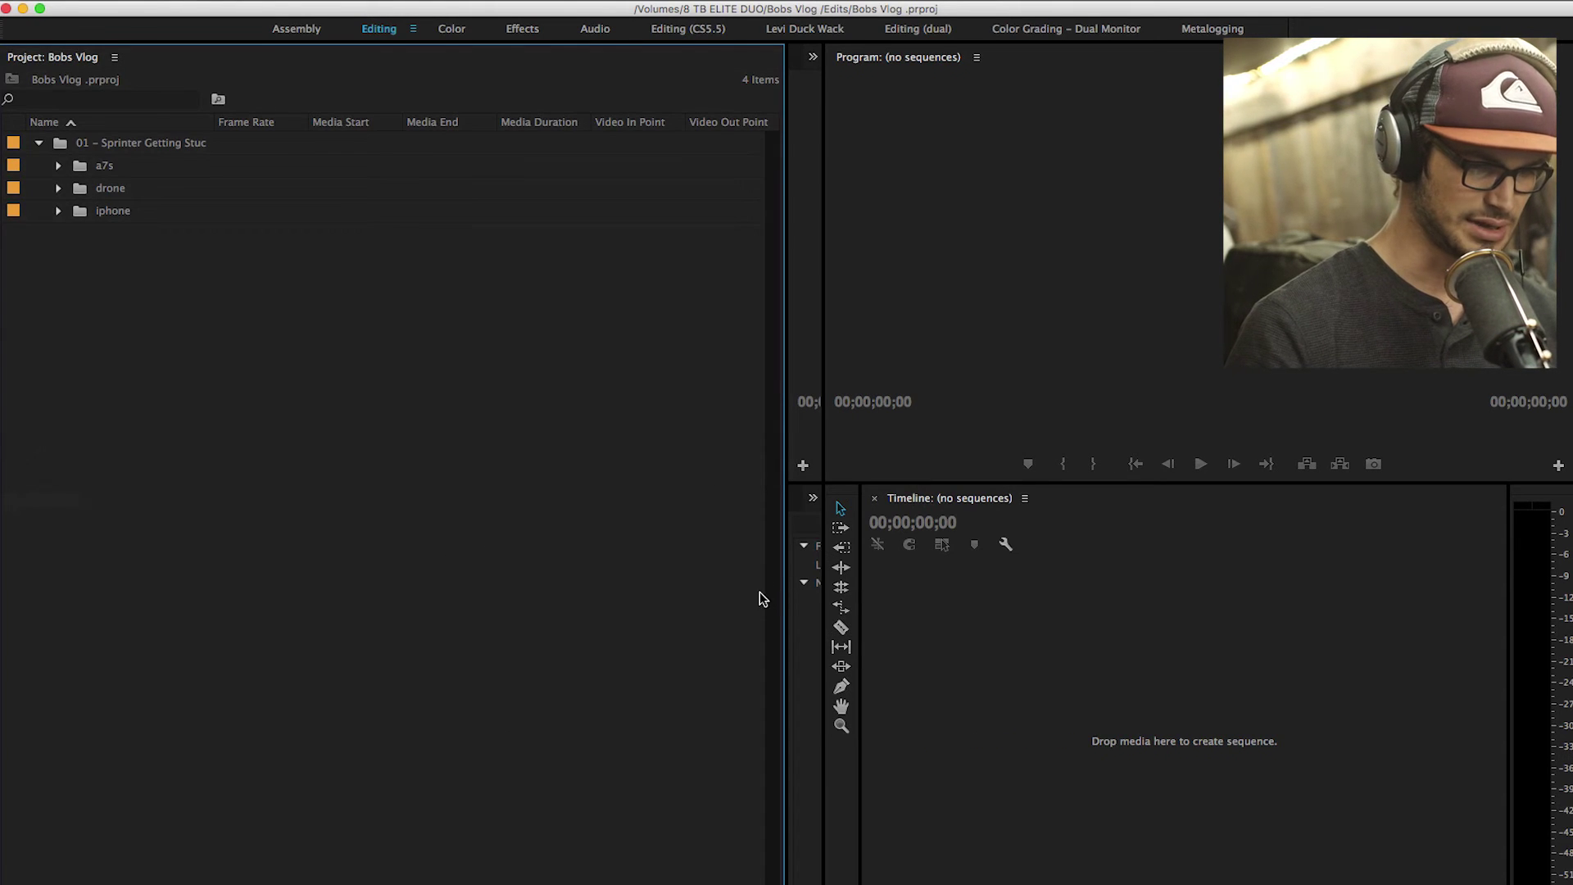
{"action": "left_click_drag", "start_coordinate": [785, 600], "coordinate": [358, 614]}
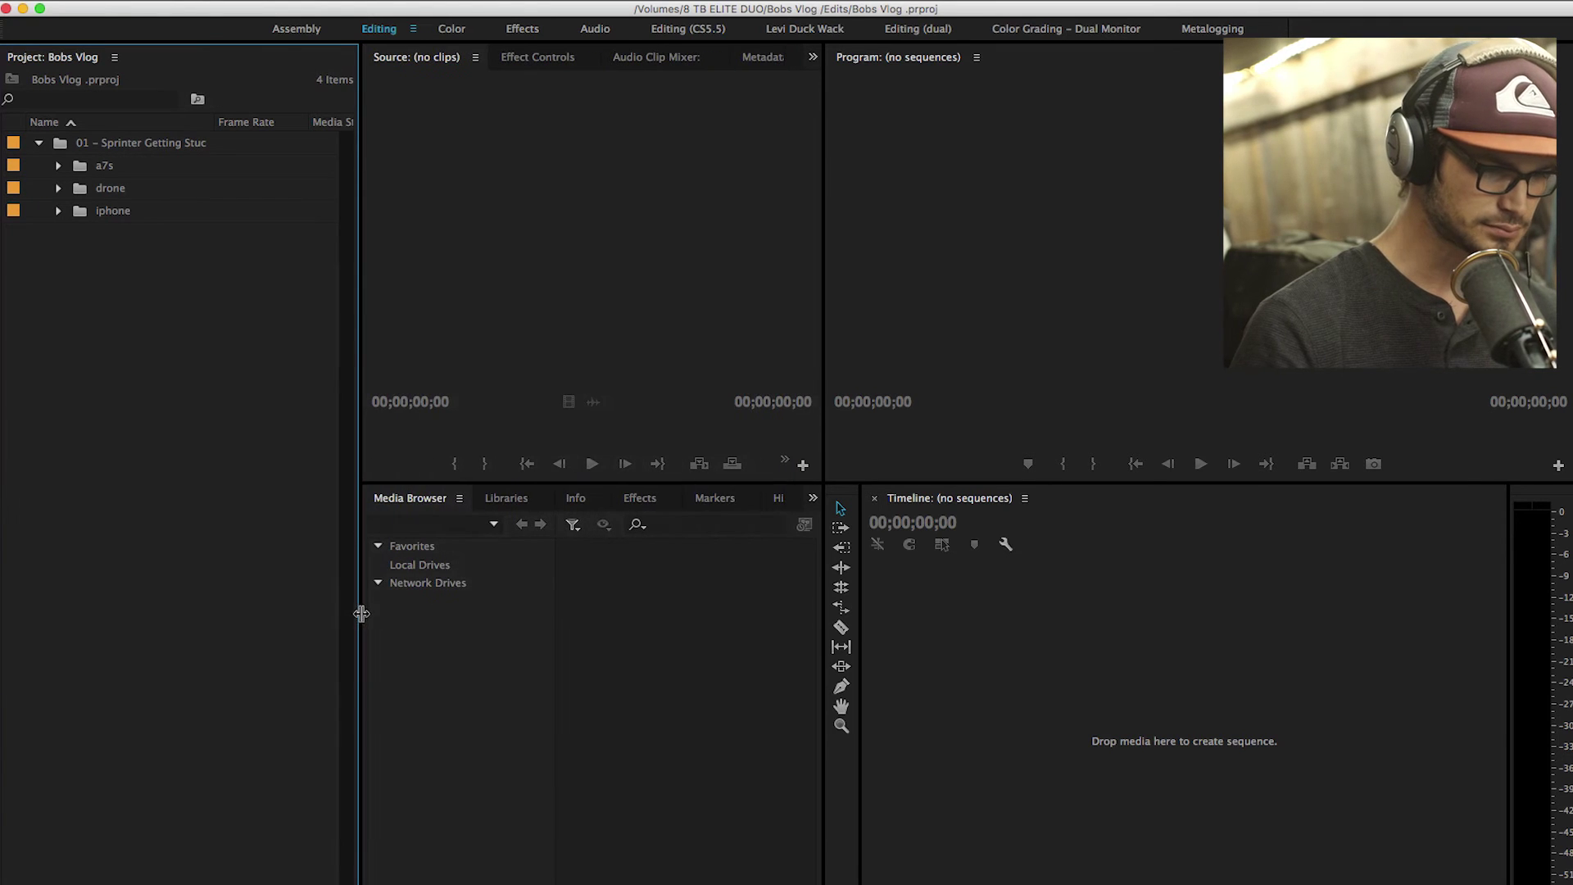
{"action": "left_click_drag", "start_coordinate": [416, 503], "coordinate": [238, 68]}
{"action": "left_click_drag", "start_coordinate": [396, 497], "coordinate": [288, 65]}
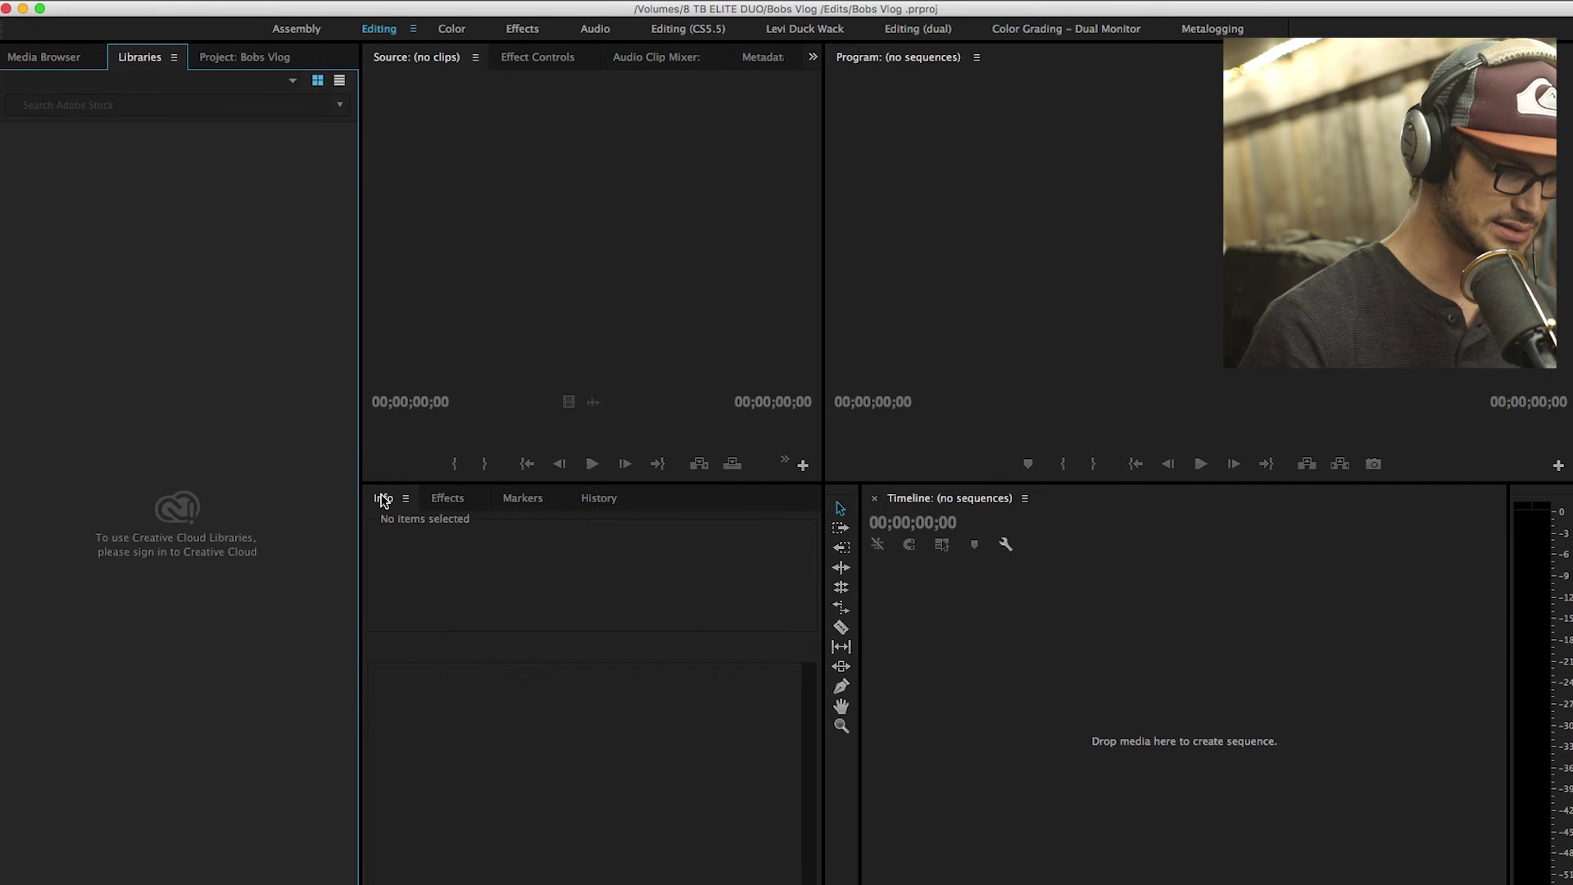
{"action": "left_click_drag", "start_coordinate": [383, 499], "coordinate": [247, 62]}
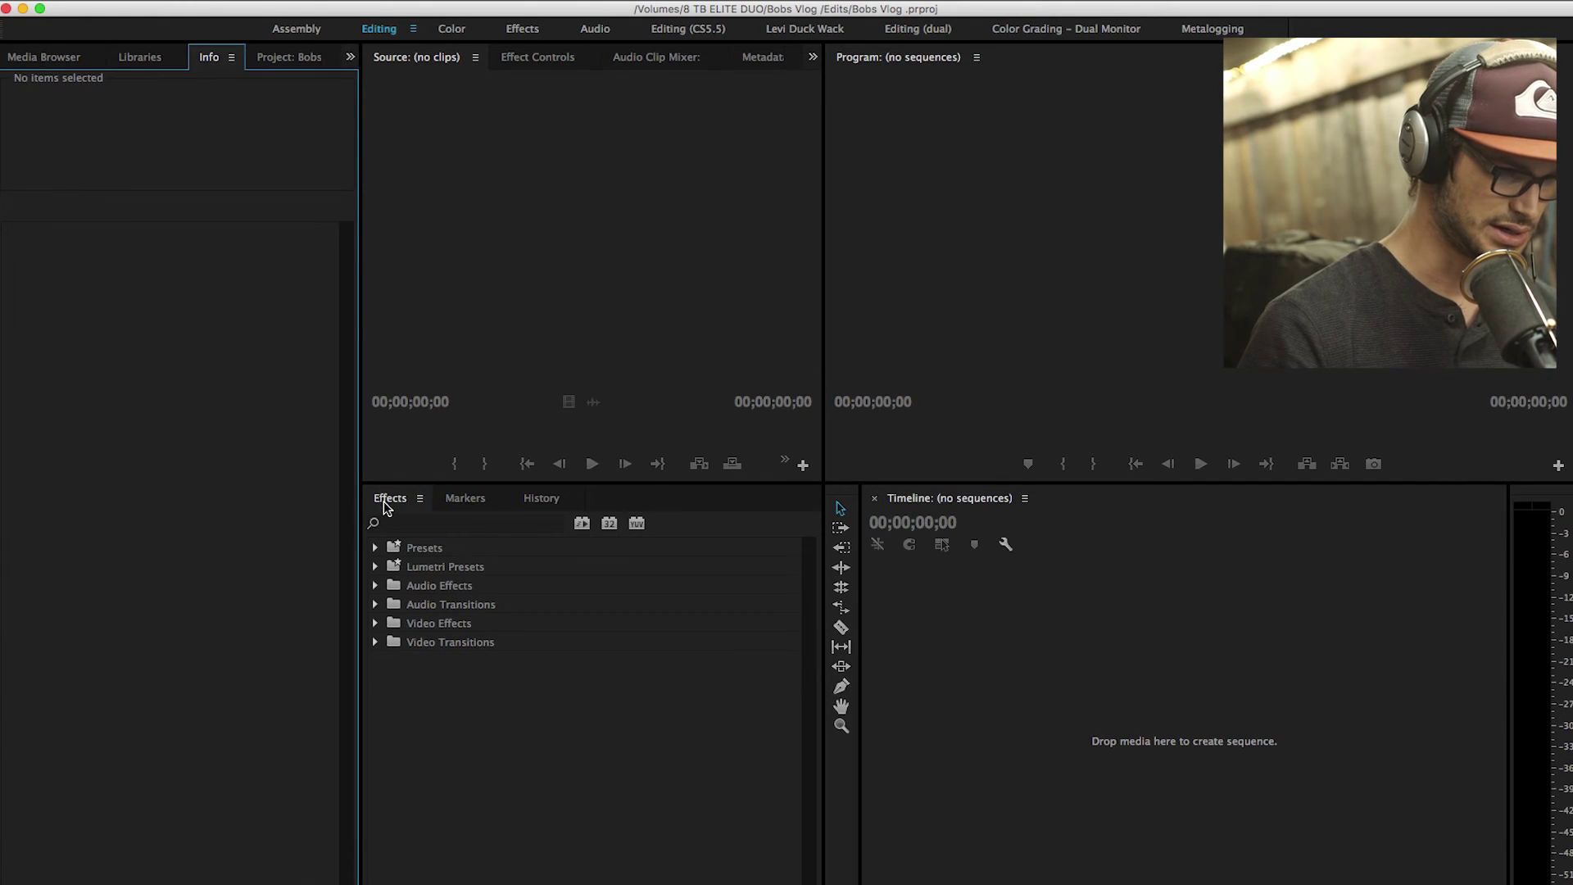
{"action": "left_click_drag", "start_coordinate": [386, 504], "coordinate": [336, 279]}
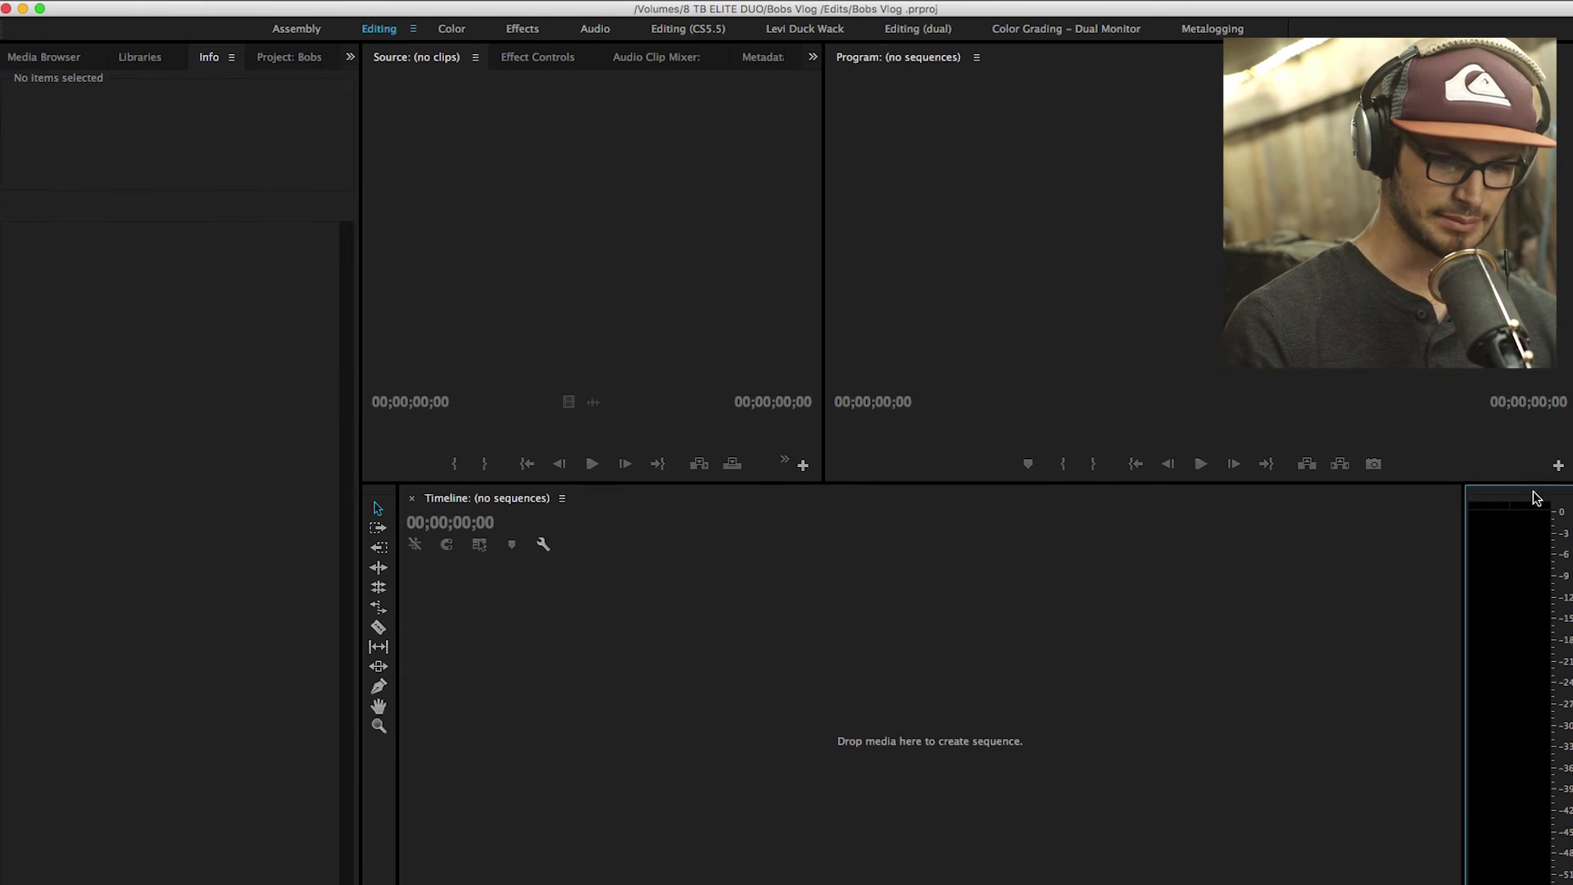
Enlarge the Source and Program monitors over a shorter timeline, and show the Project panel.
{"action": "key", "text": "grave"}
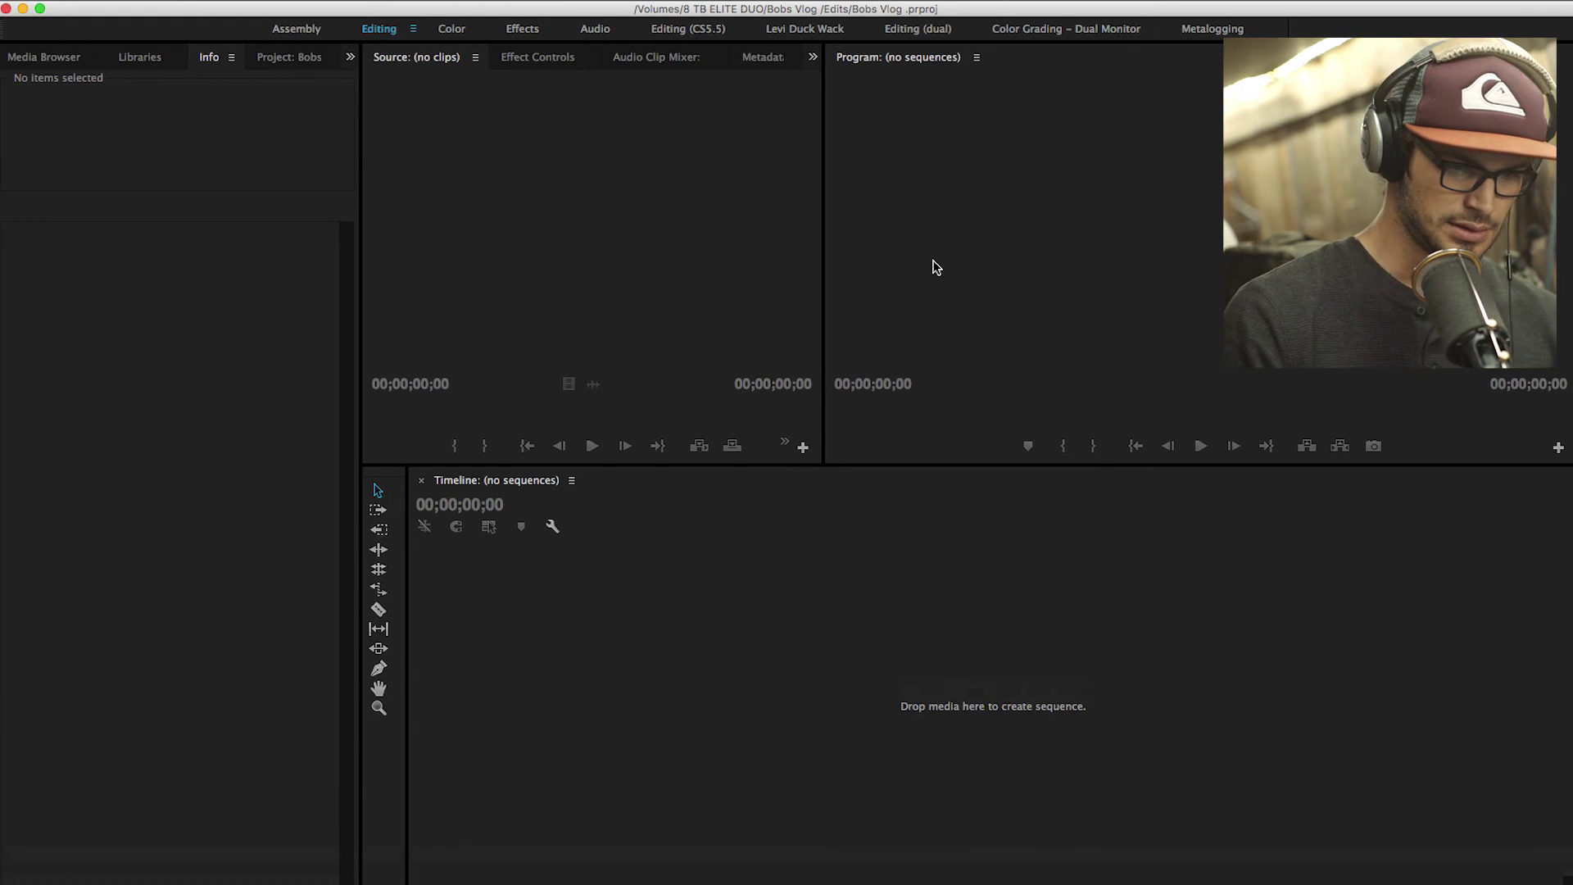
{"action": "left_click_drag", "start_coordinate": [823, 270], "coordinate": [932, 270]}
{"action": "left_click_drag", "start_coordinate": [948, 464], "coordinate": [966, 660]}
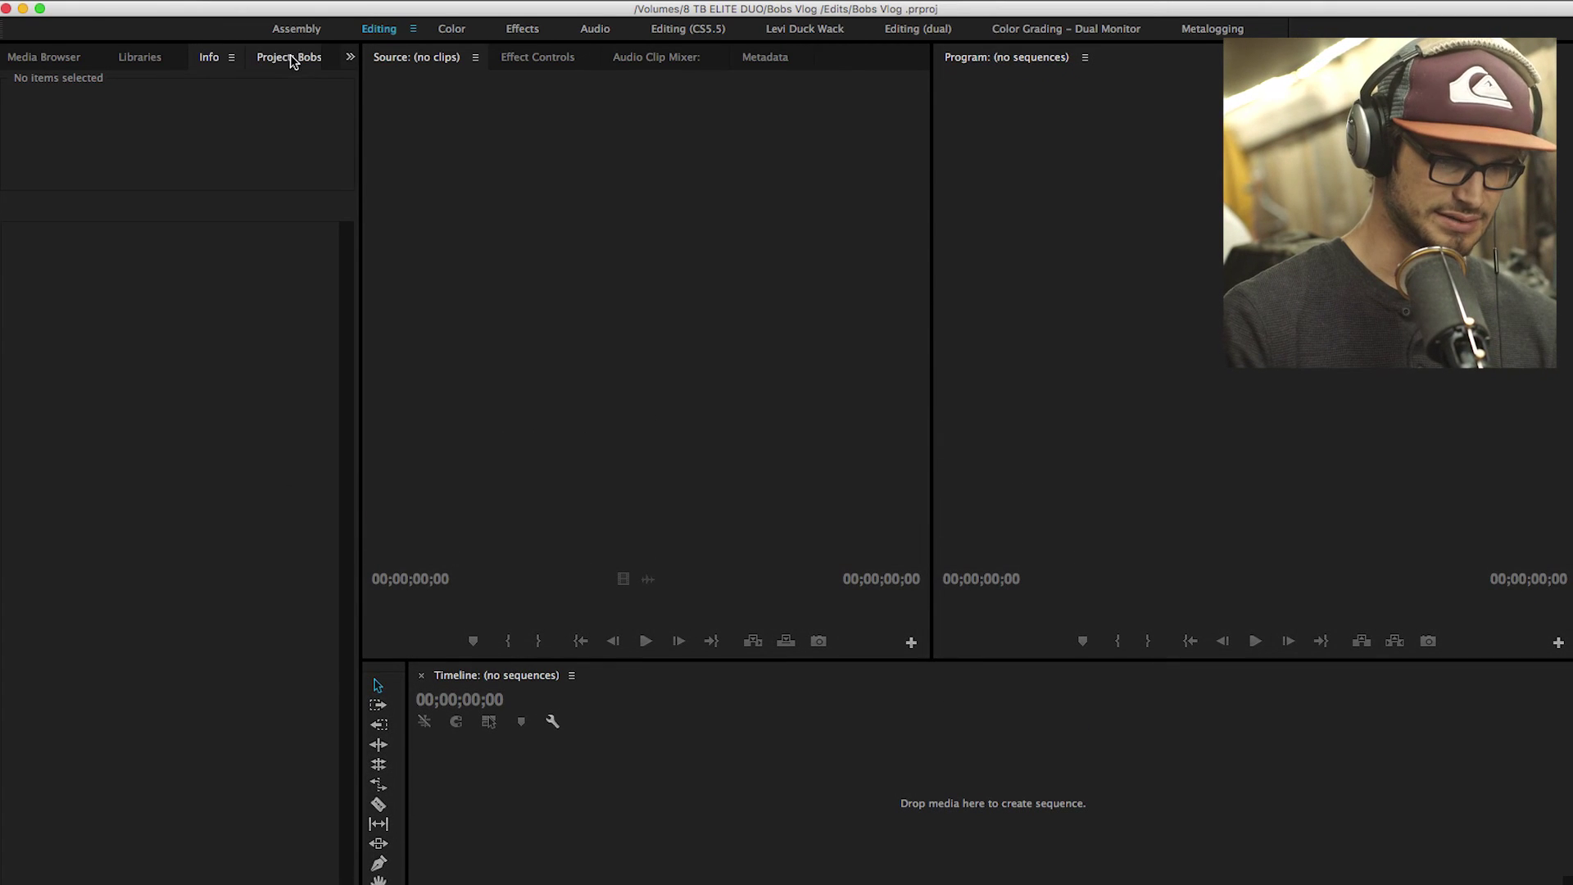
{"action": "left_click", "coordinate": [350, 60]}
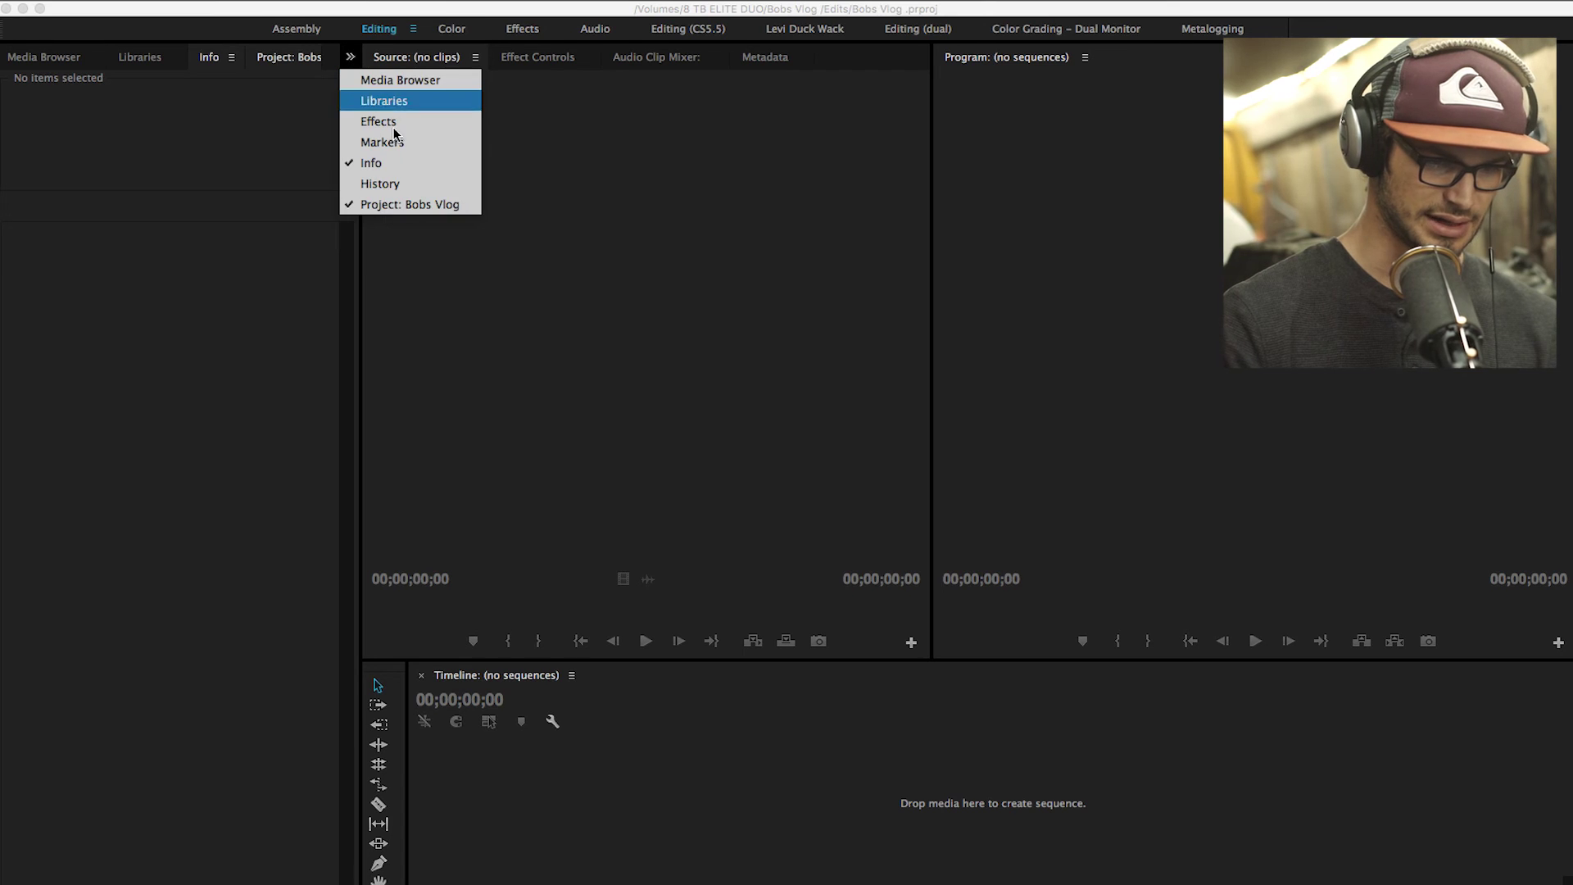
{"action": "left_click", "coordinate": [391, 204]}
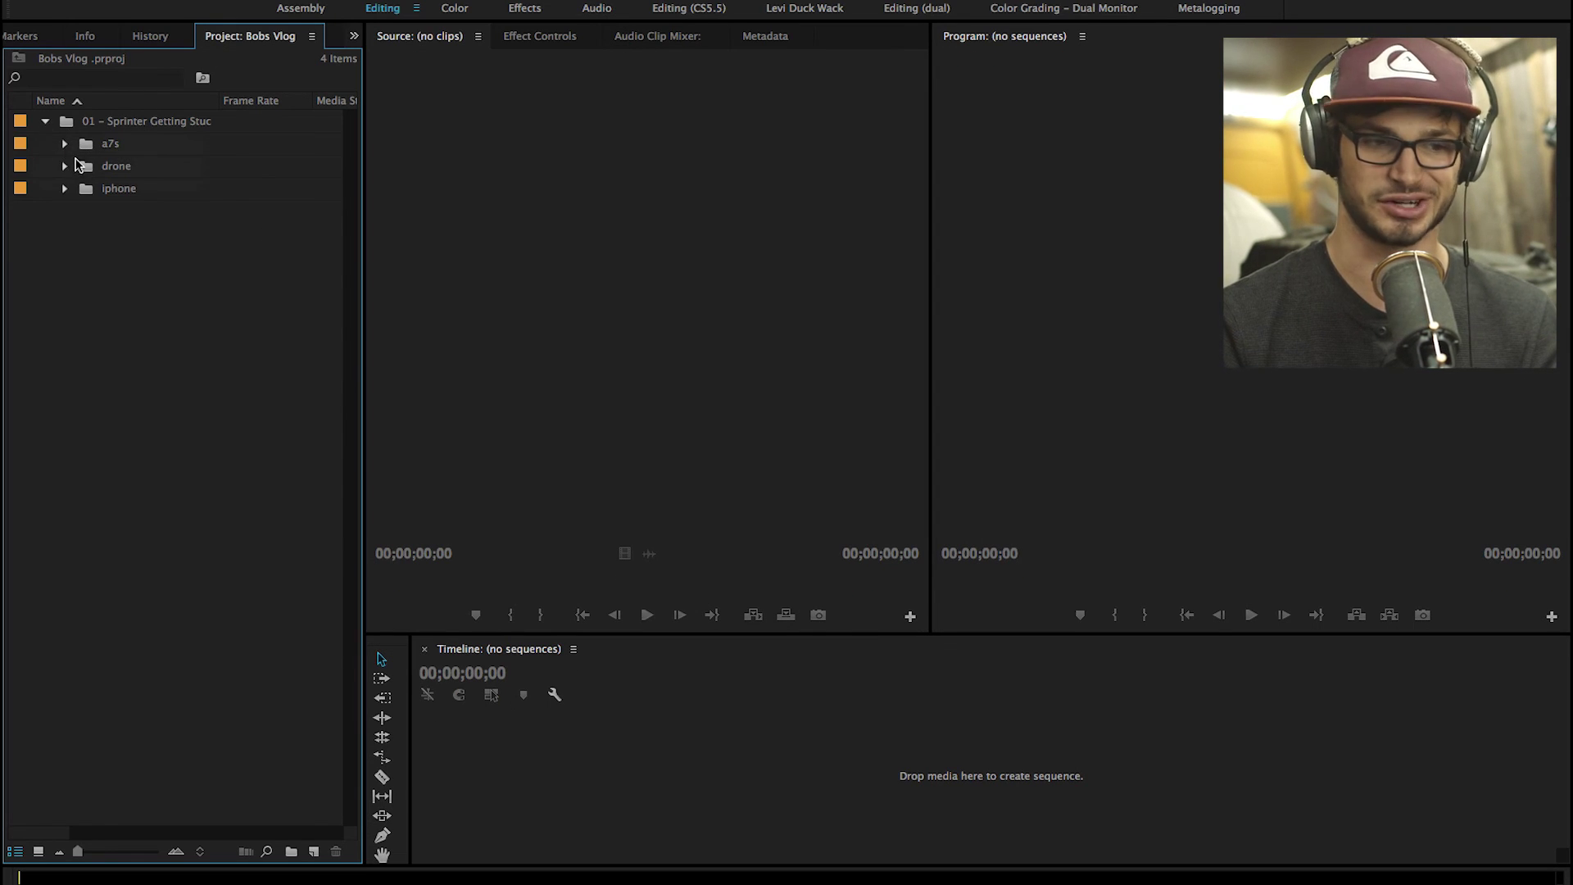
Expand the a7s bin in the Project panel to reveal its M4ROOT subfolder.
{"action": "left_click", "coordinate": [64, 144]}
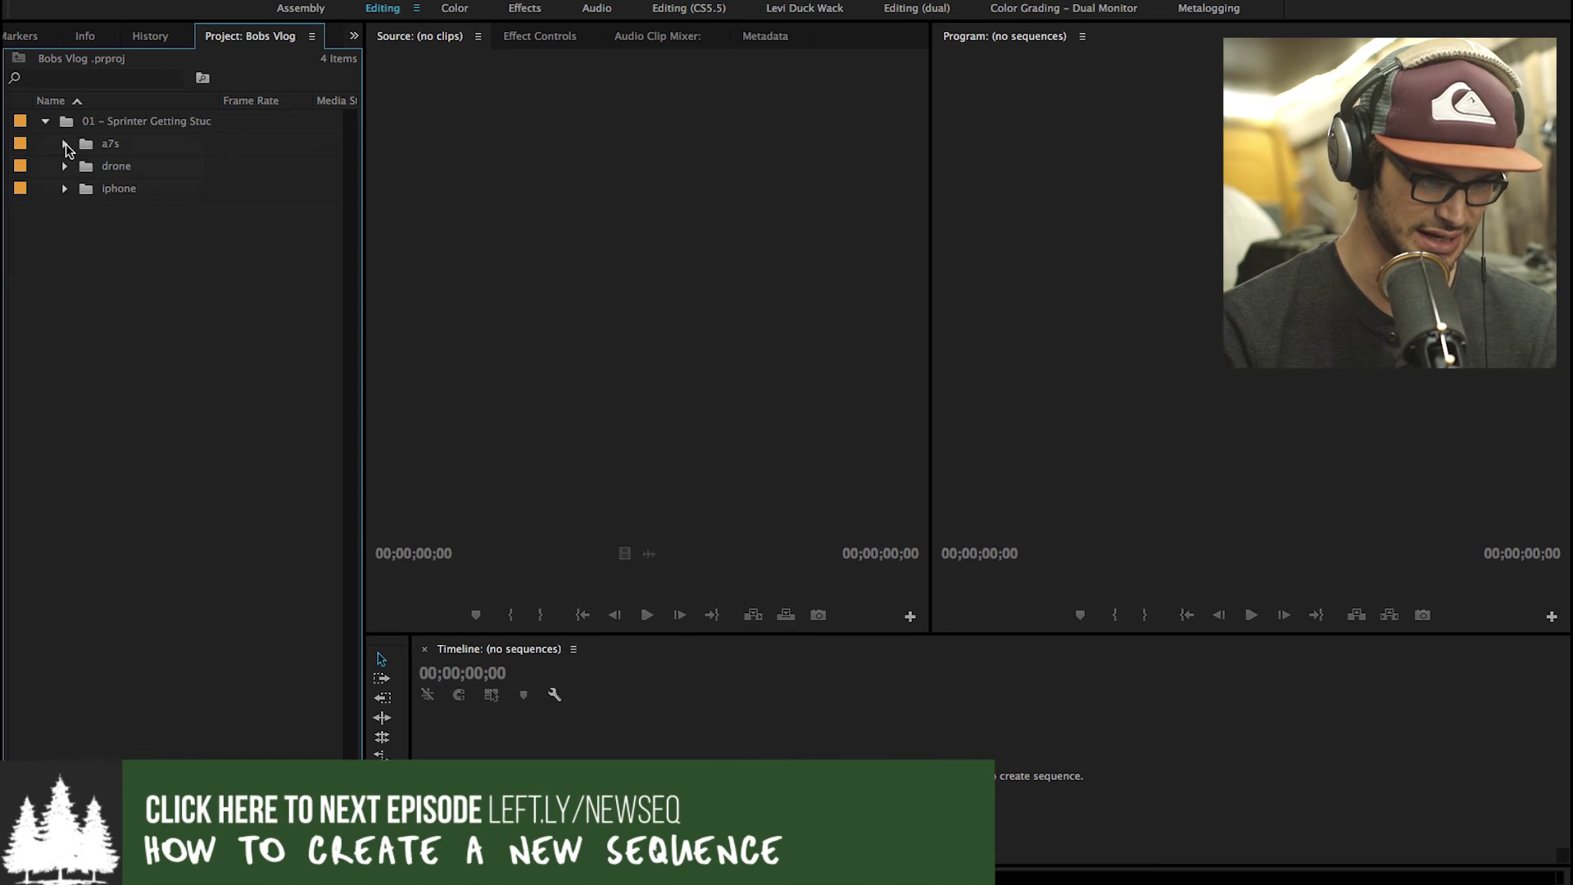